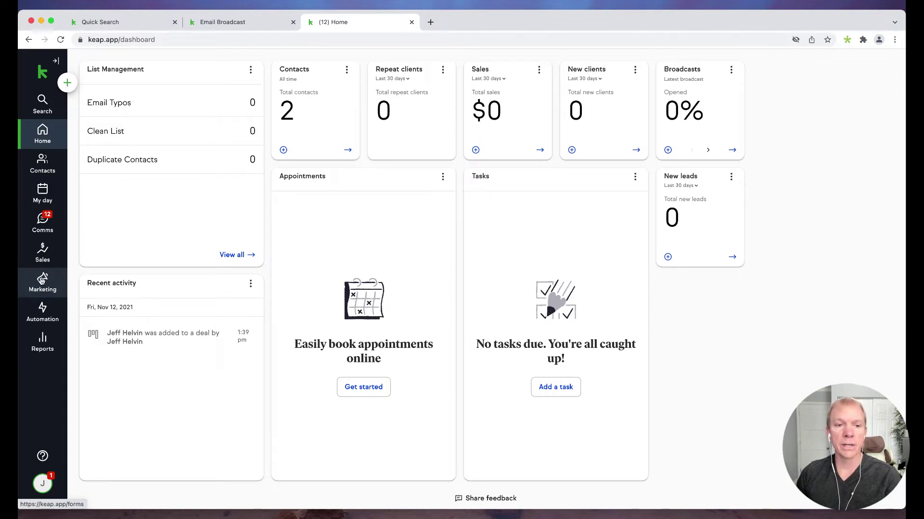
# Open Marketing > Email broadcasts and start a new broadcast with Create a broadcast.
pyautogui.click(42, 281)
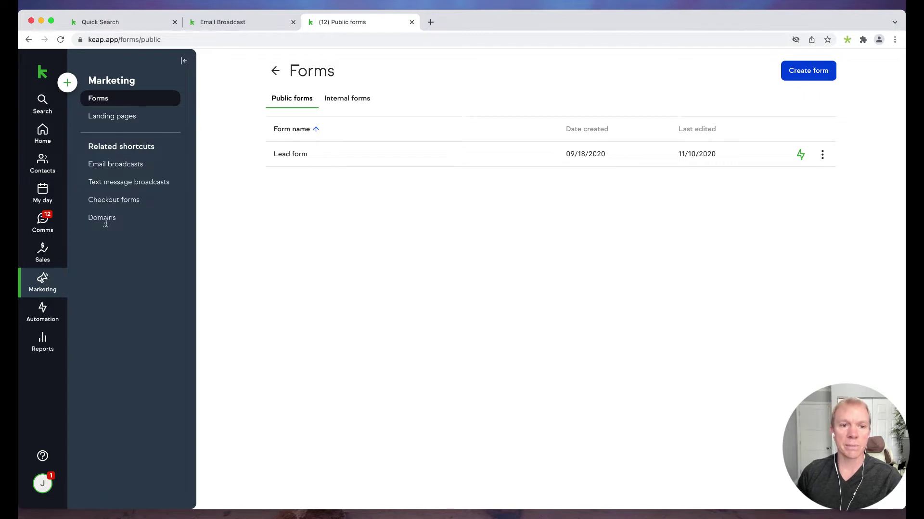
pyautogui.click(123, 166)
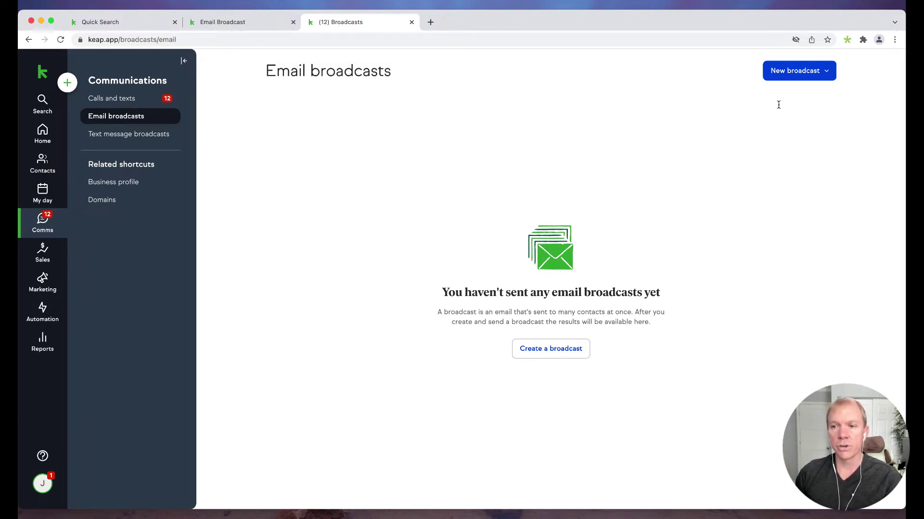
pyautogui.click(826, 72)
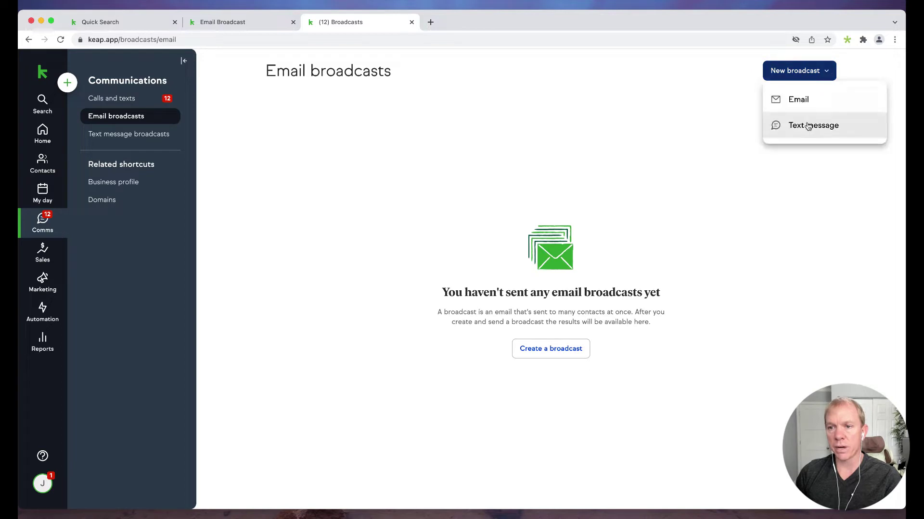
pyautogui.click(650, 92)
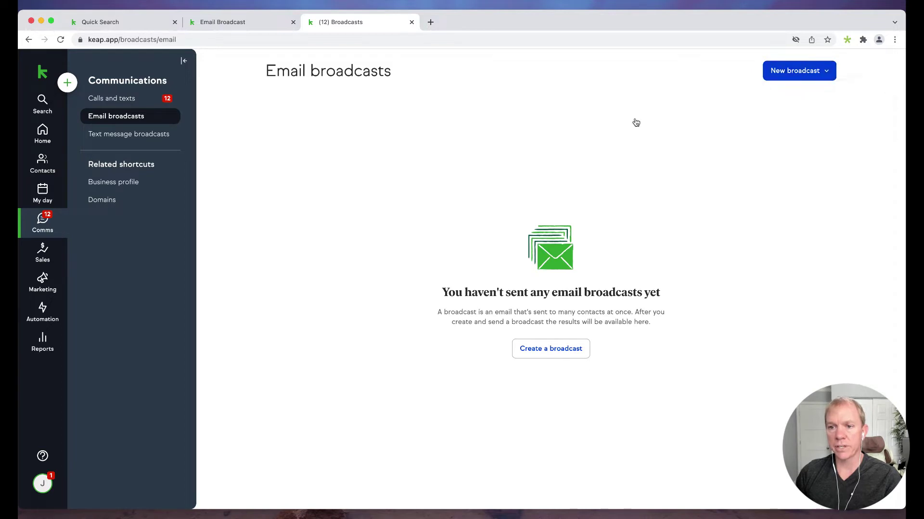
pyautogui.click(551, 351)
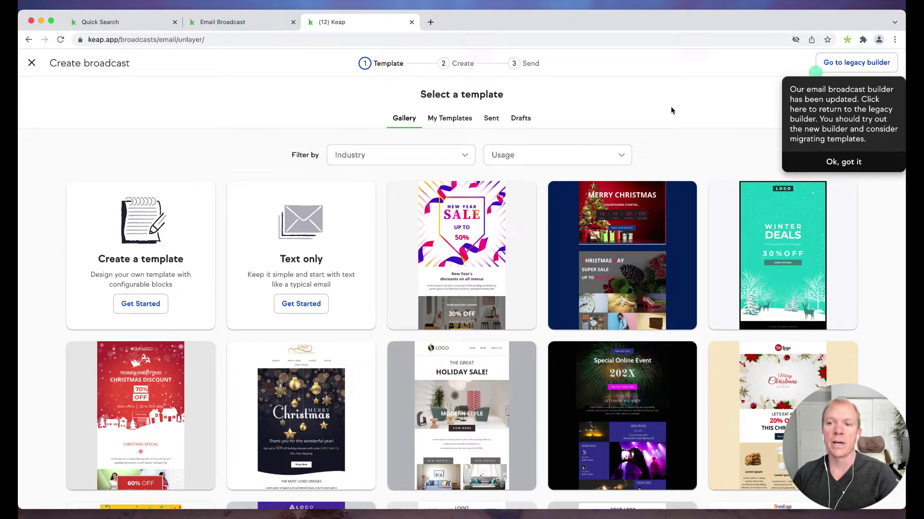
# Dismiss the updated-builder notice with 'Ok, got it' and scroll through the whole template gallery.
pyautogui.click(838, 160)
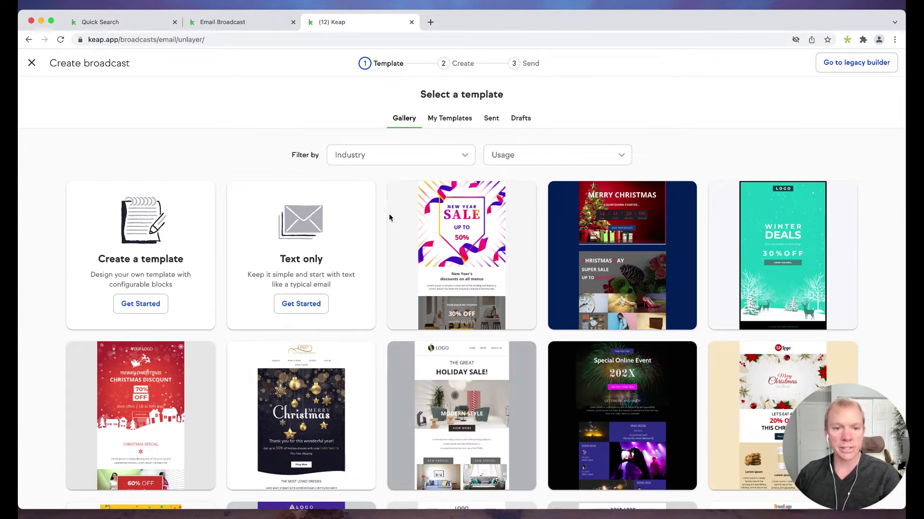
pyautogui.scroll(-3, 390, 214)
pyautogui.scroll(-3, 620, 211)
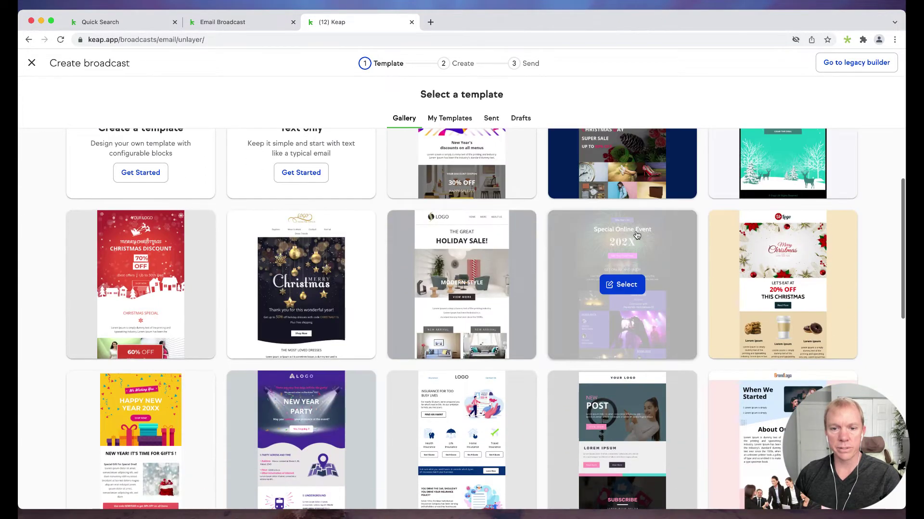
pyautogui.scroll(-5, 257, 290)
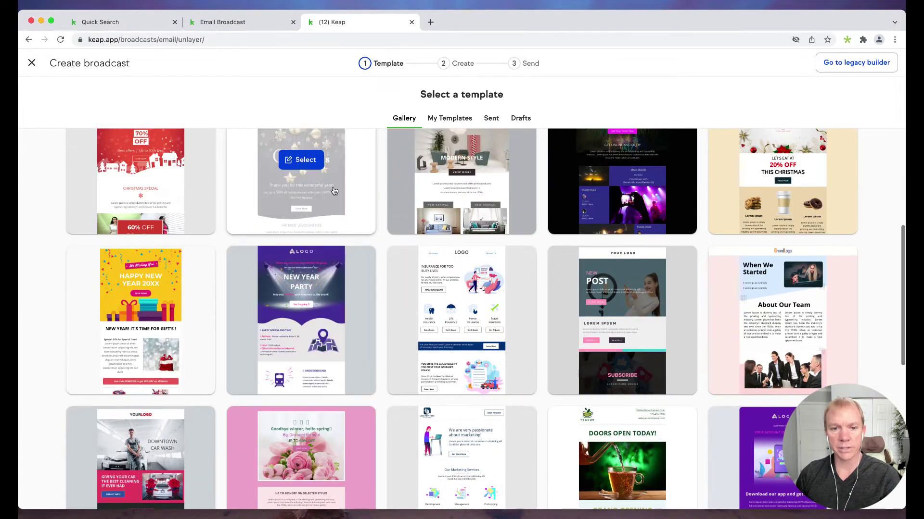
pyautogui.scroll(-10, 366, 239)
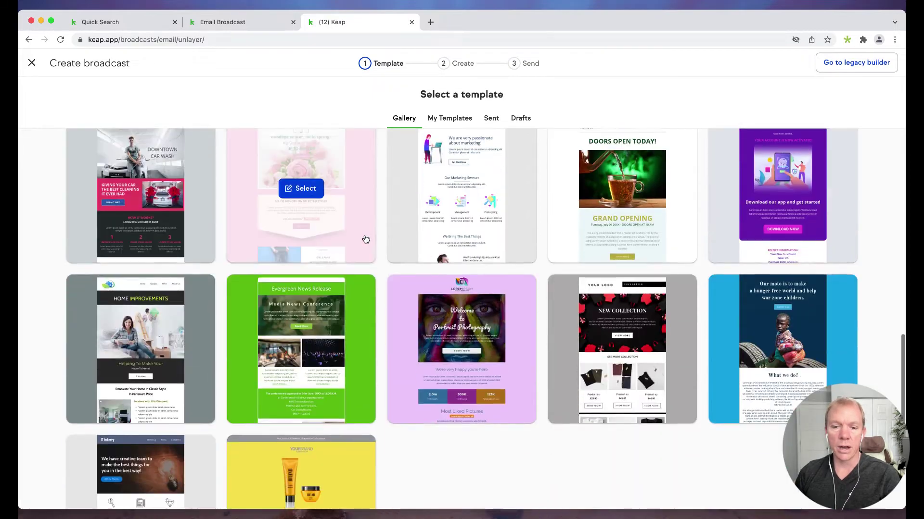
pyautogui.scroll(-12, 365, 239)
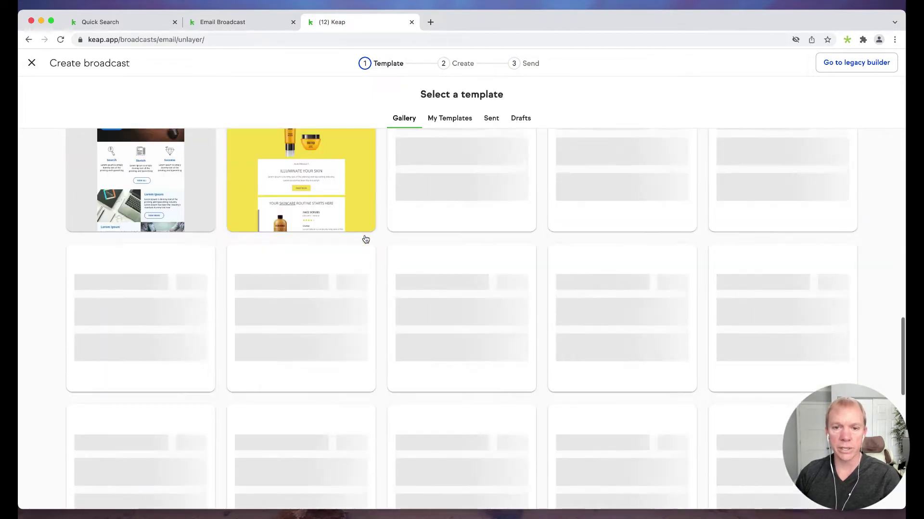
pyautogui.scroll(-10, 365, 239)
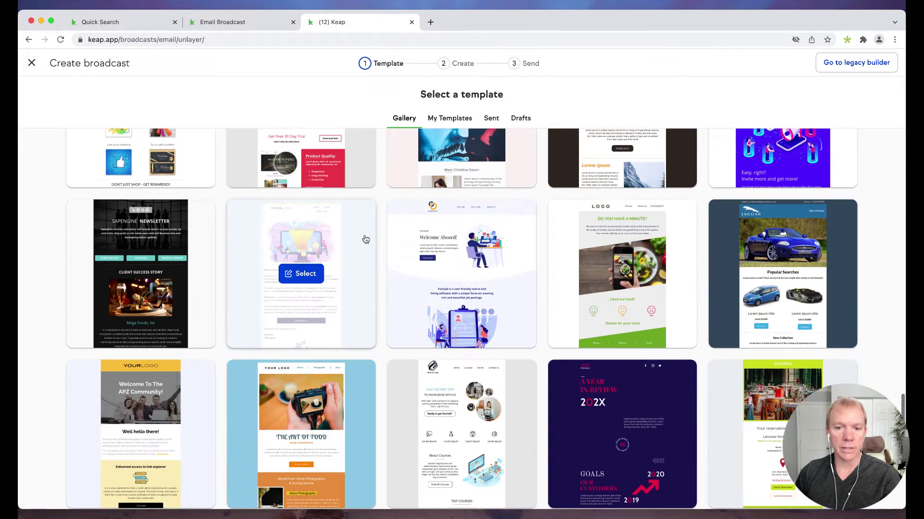
pyautogui.scroll(-10, 366, 239)
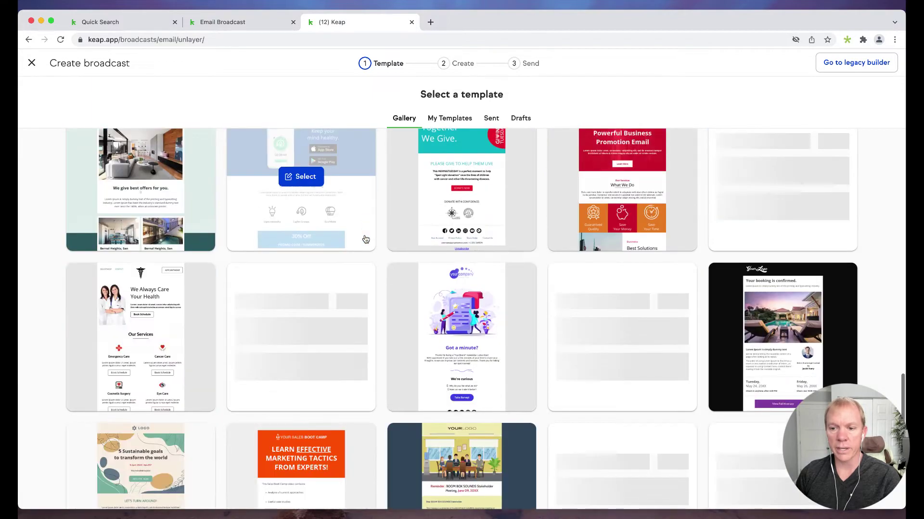
pyautogui.scroll(20, 365, 239)
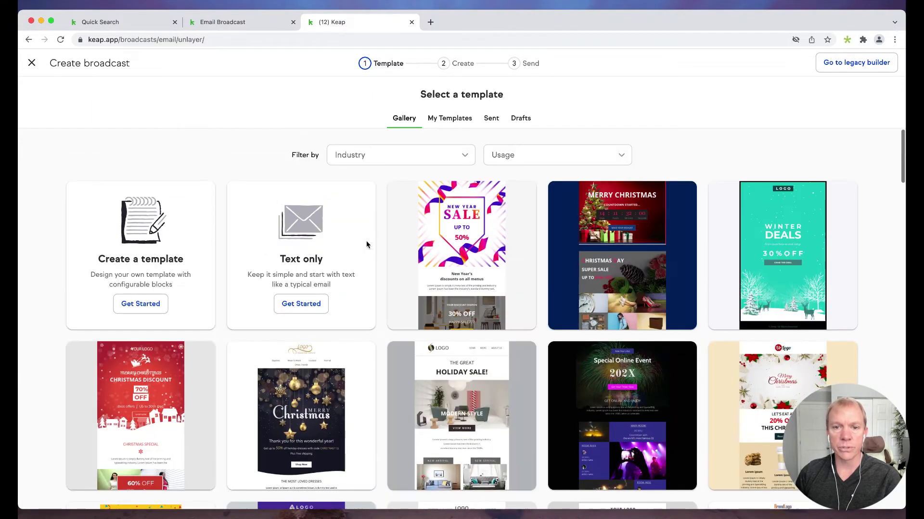
pyautogui.scroll(-1, 254, 274)
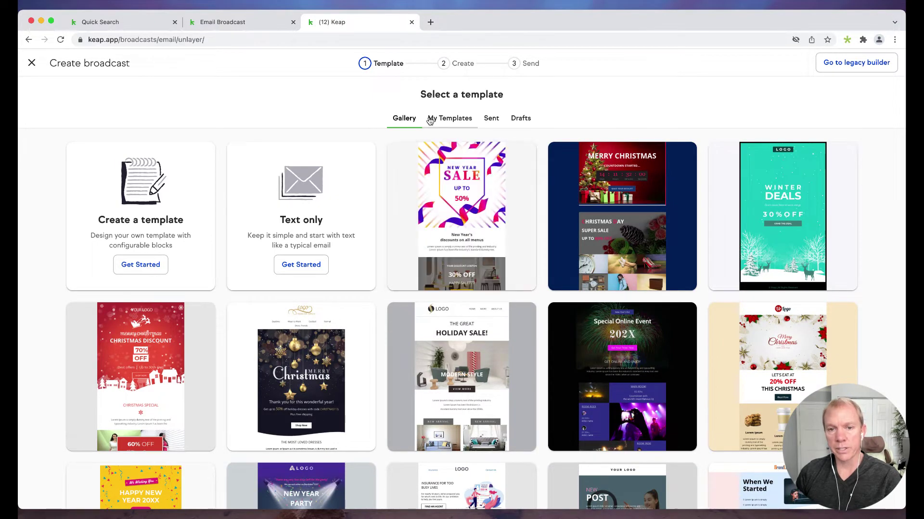
pyautogui.click(456, 122)
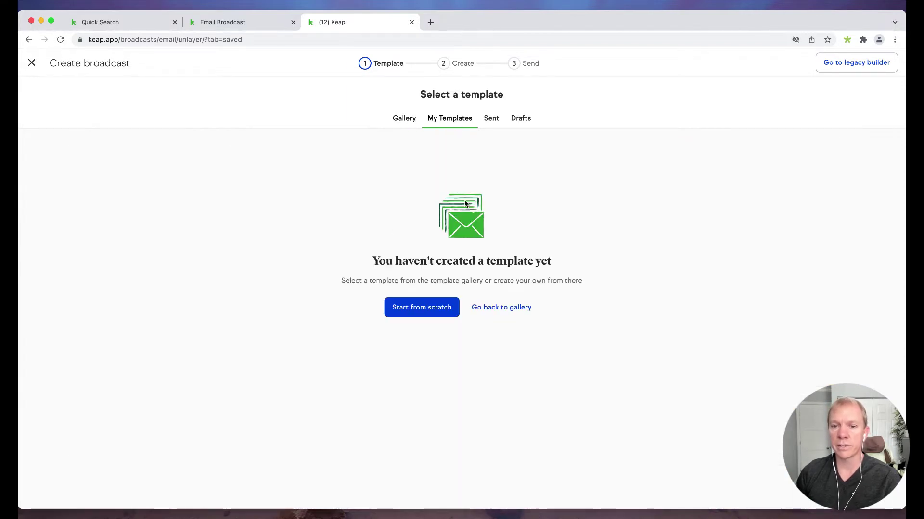
pyautogui.click(492, 120)
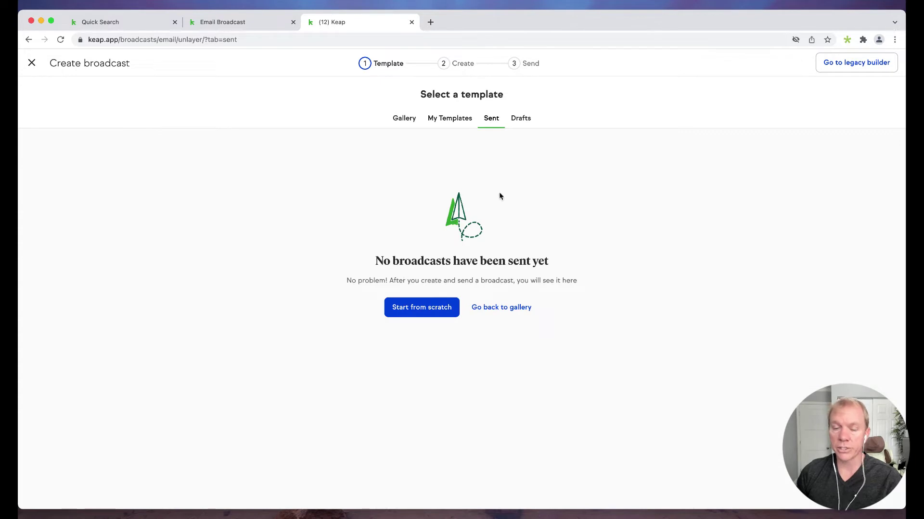
pyautogui.click(522, 123)
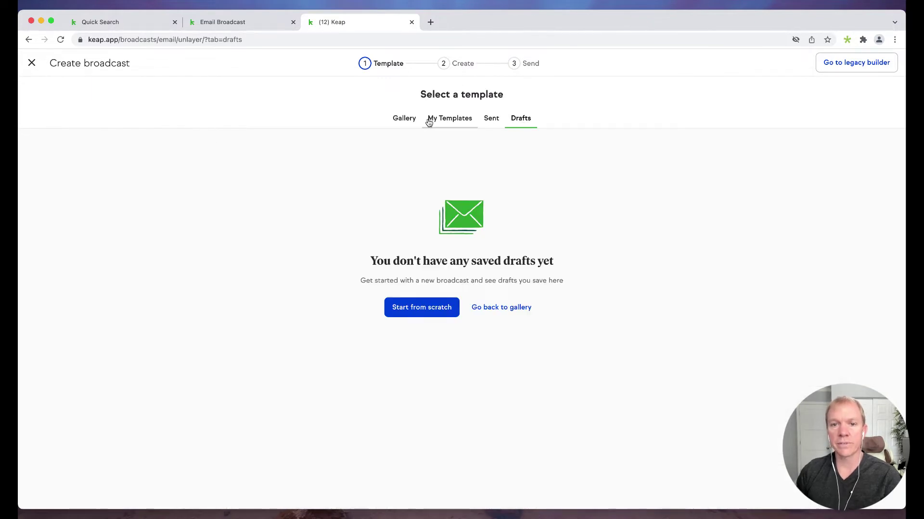
pyautogui.click(404, 118)
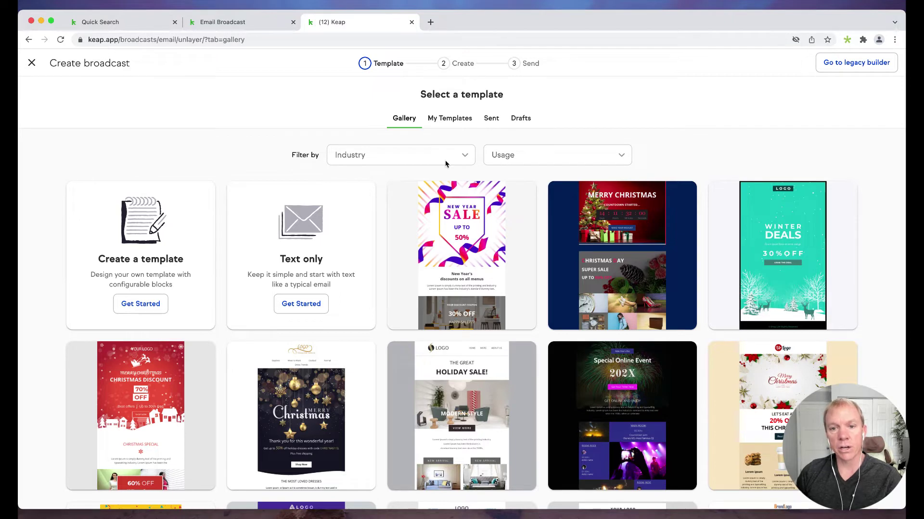
# Browse the Industry filter options without applying one.
pyautogui.click(408, 155)
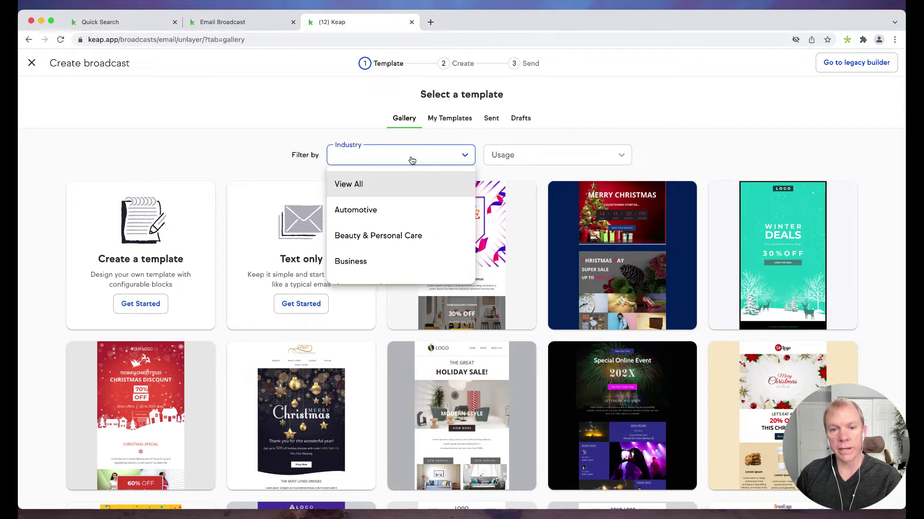
pyautogui.scroll(-1, 393, 222)
pyautogui.scroll(-2, 393, 222)
pyautogui.scroll(4, 391, 220)
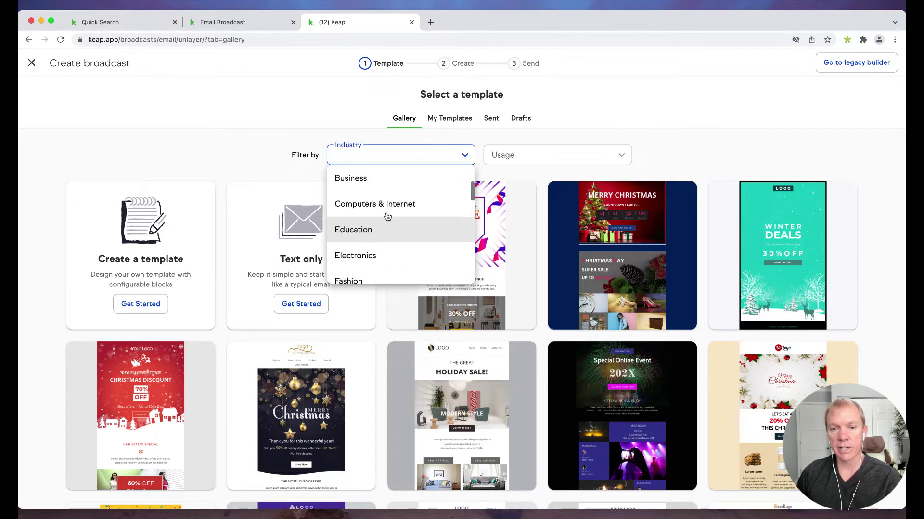
pyautogui.click(270, 158)
# Filter the templates to Newsletter usage and look through the results.
pyautogui.click(559, 158)
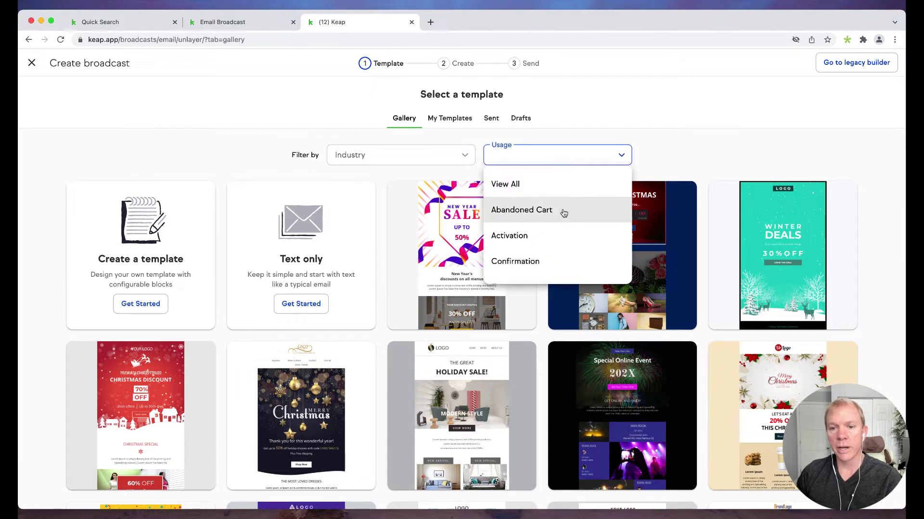
pyautogui.scroll(-1, 562, 217)
pyautogui.scroll(2, 565, 222)
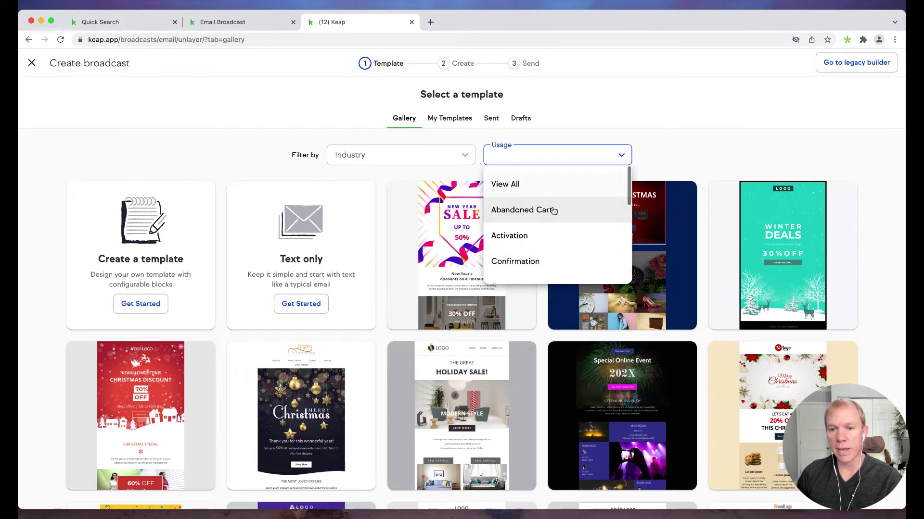
pyautogui.scroll(-1, 551, 212)
pyautogui.scroll(-5, 550, 213)
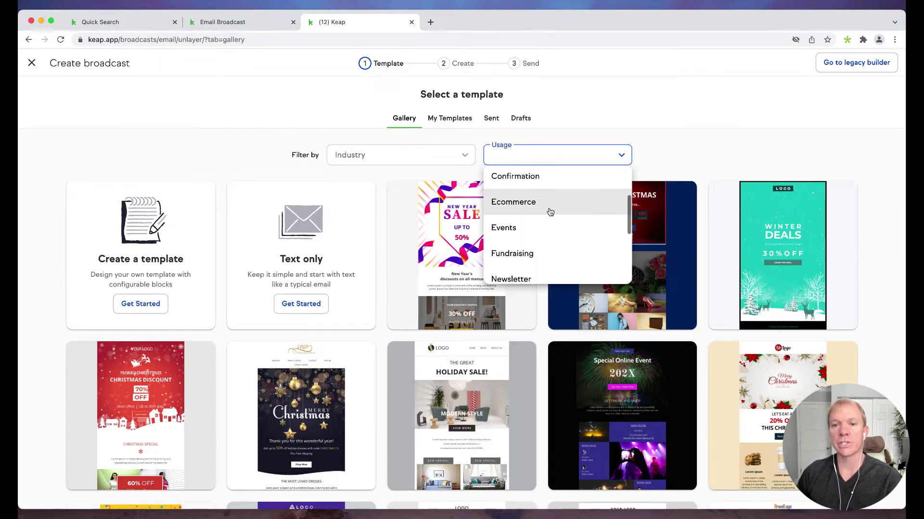
pyautogui.scroll(-2, 541, 225)
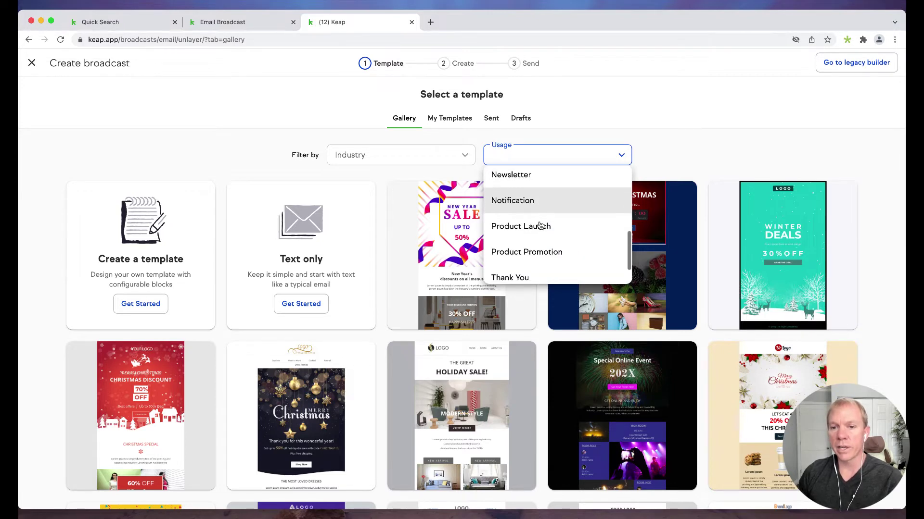
pyautogui.click(518, 176)
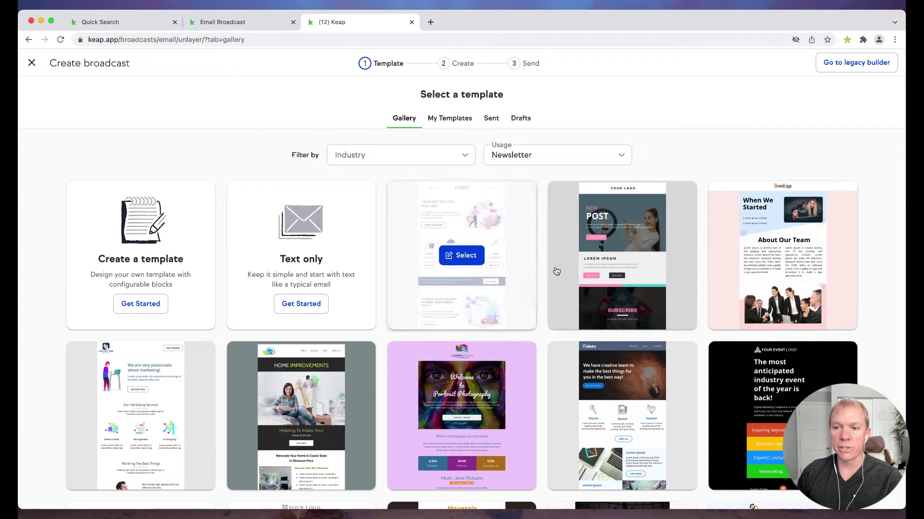
pyautogui.scroll(-1, 747, 245)
pyautogui.scroll(-1, 547, 236)
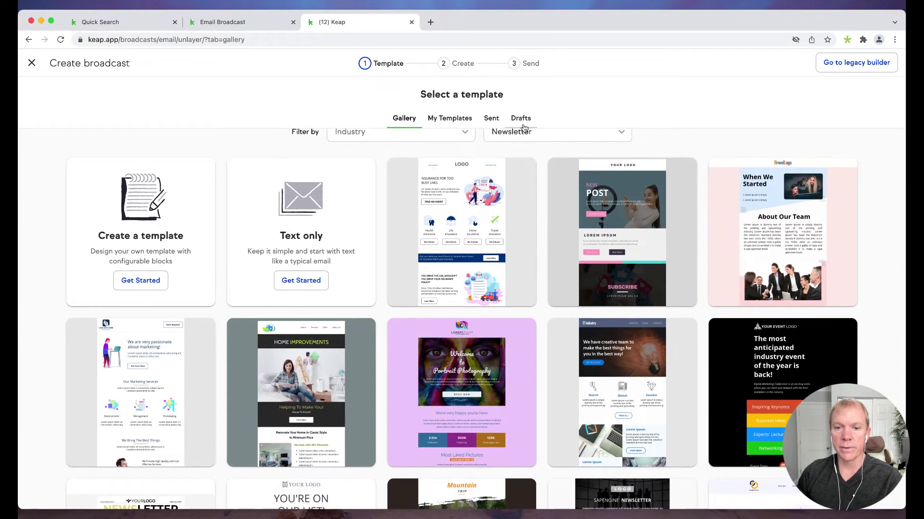
pyautogui.scroll(1, 470, 254)
# Reset the Usage filter to View All and select the New Year Sale template.
pyautogui.click(554, 159)
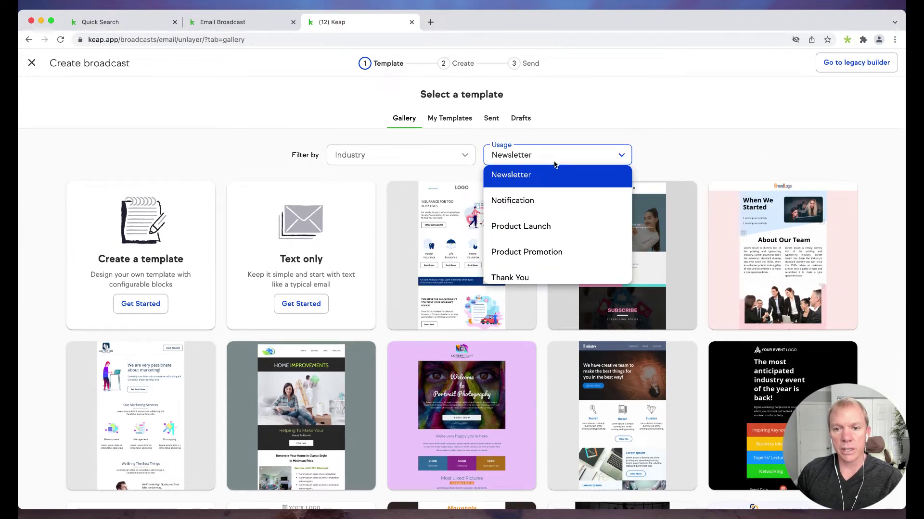
pyautogui.scroll(3, 530, 187)
pyautogui.click(532, 184)
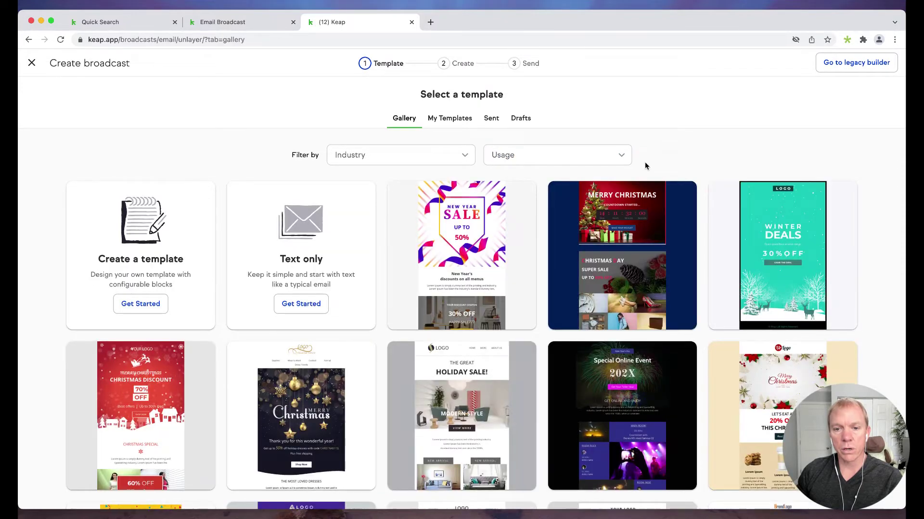
pyautogui.click(465, 258)
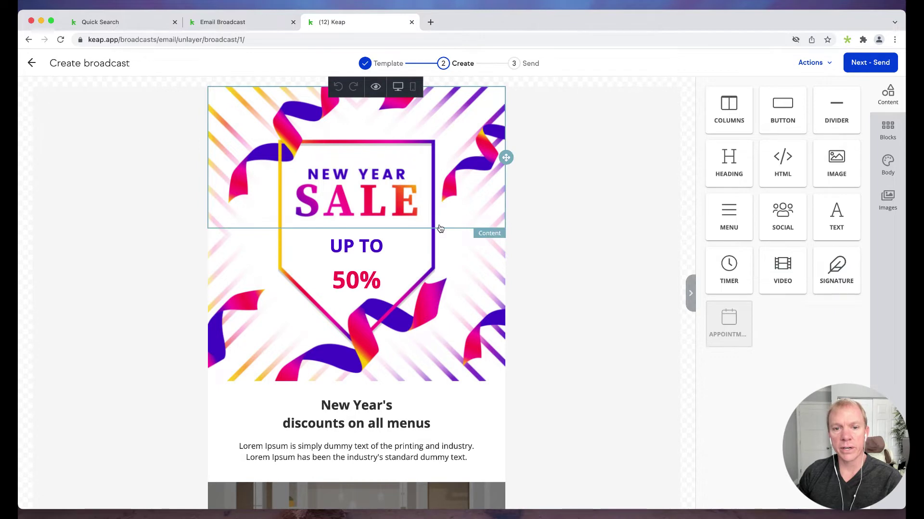
pyautogui.click(385, 254)
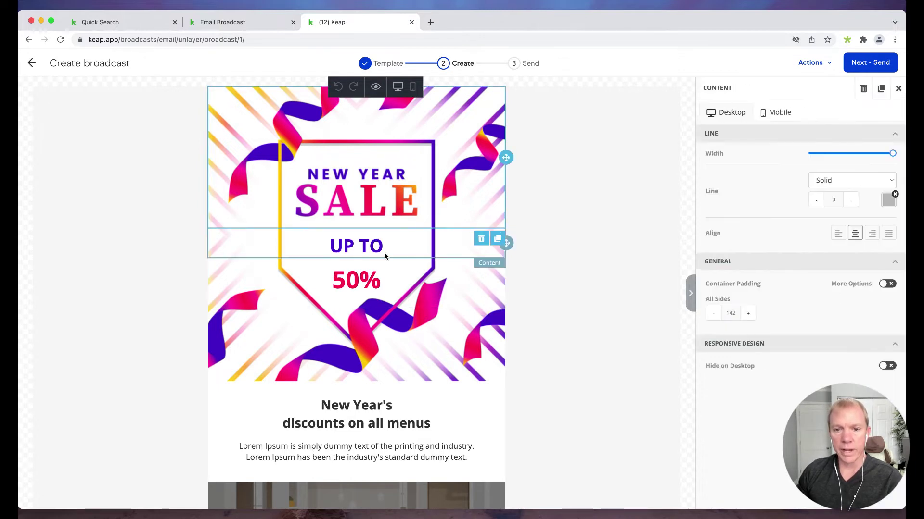
pyautogui.click(401, 285)
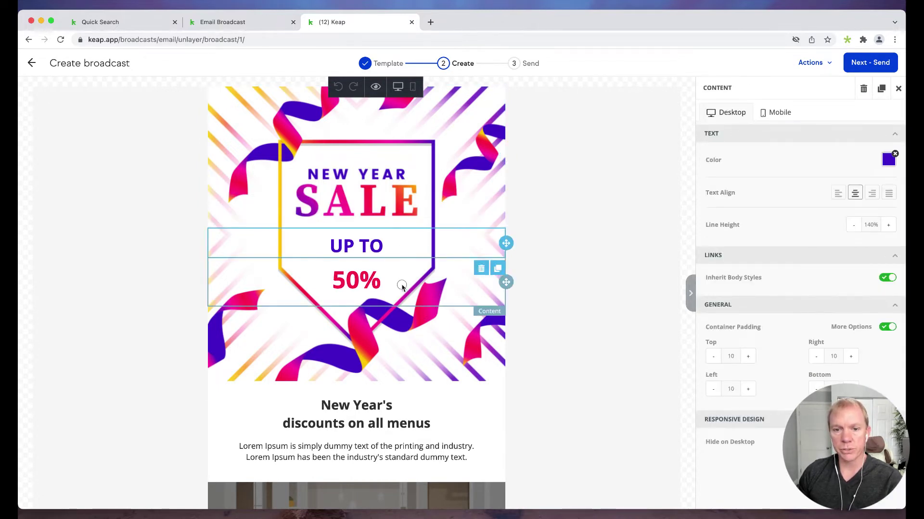
pyautogui.click(419, 332)
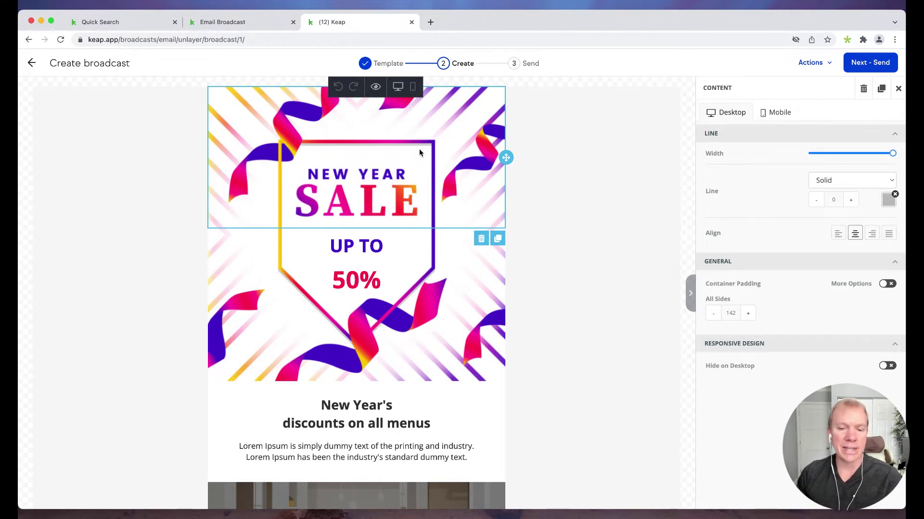
pyautogui.scroll(-2, 423, 183)
pyautogui.click(431, 215)
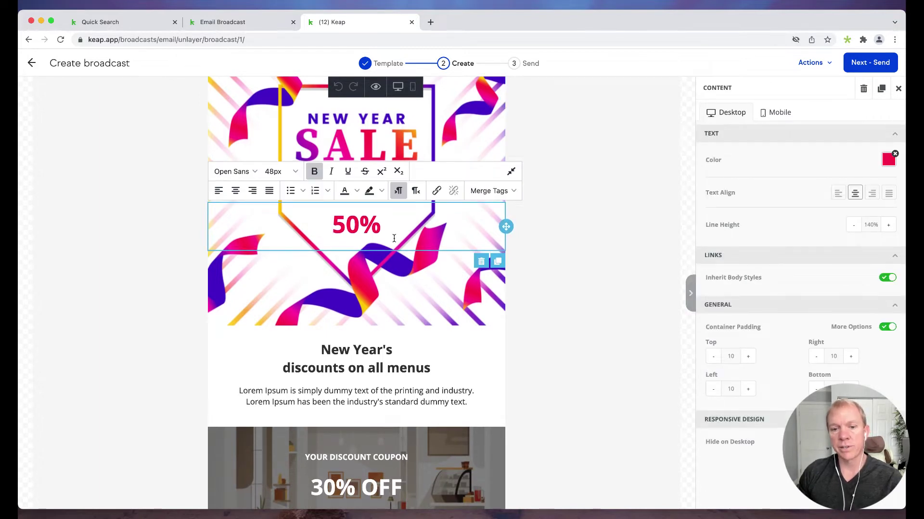
pyautogui.scroll(-3, 394, 238)
pyautogui.scroll(-3, 393, 237)
pyautogui.click(375, 238)
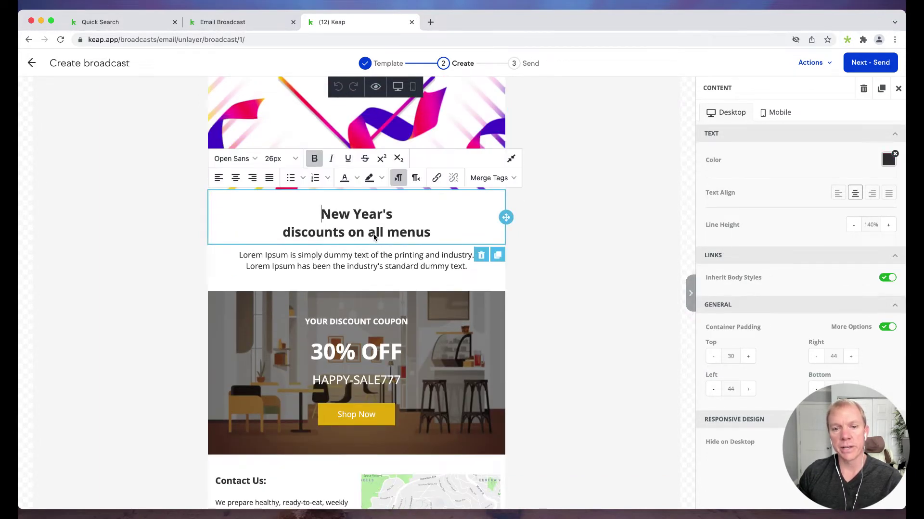
pyautogui.scroll(8, 374, 238)
pyautogui.click(271, 103)
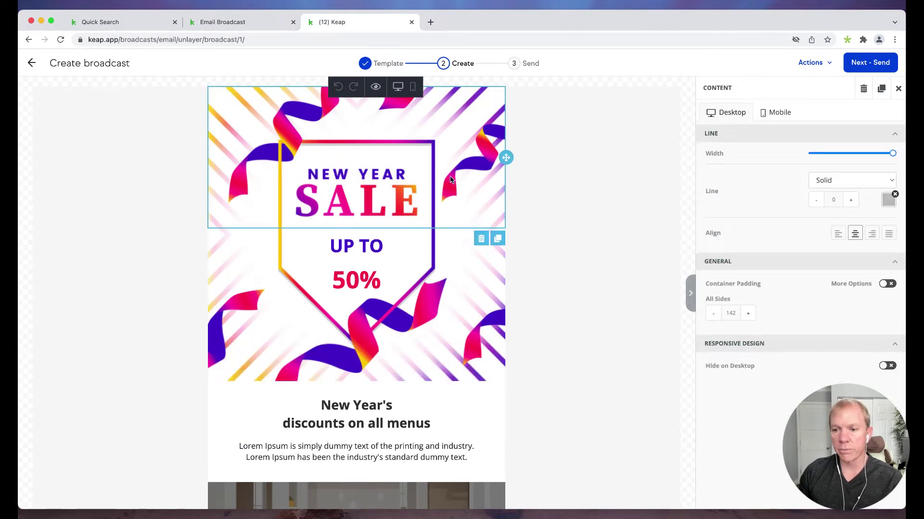
pyautogui.scroll(-3, 412, 313)
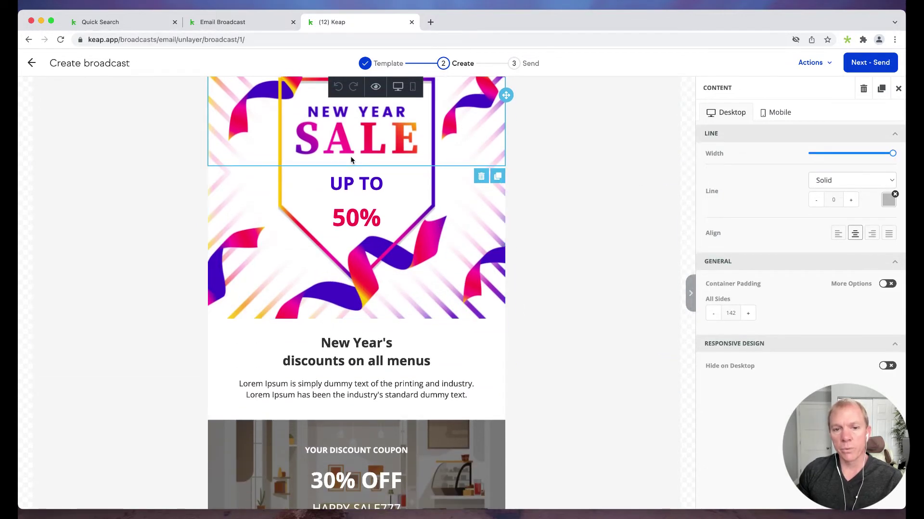
pyautogui.scroll(2, 351, 161)
pyautogui.scroll(-2, 378, 240)
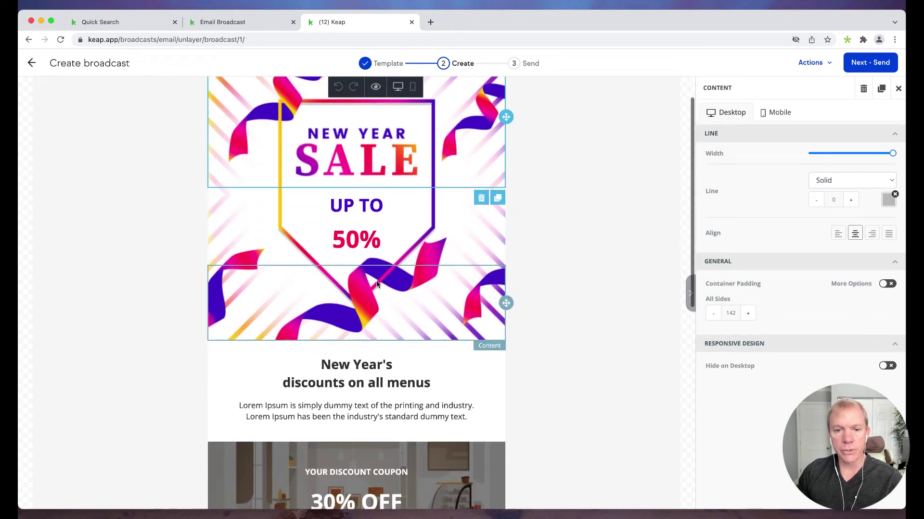
pyautogui.scroll(-5, 376, 284)
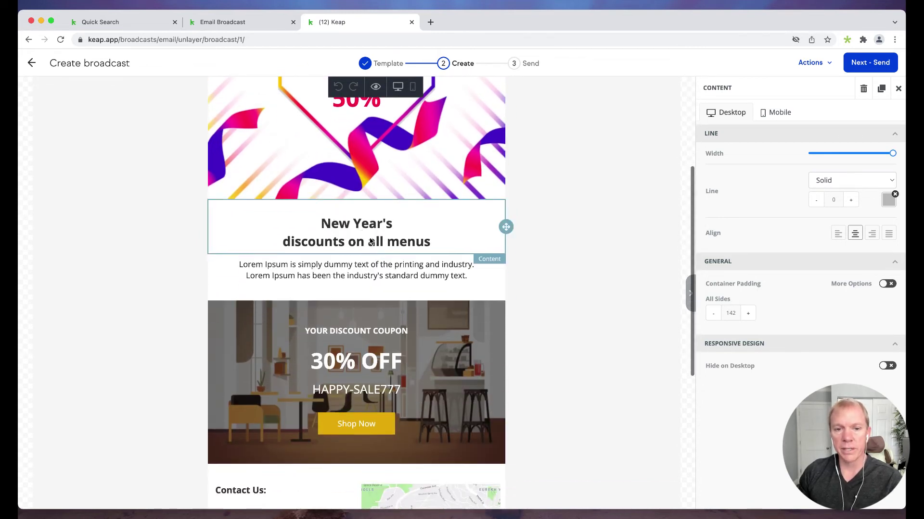
pyautogui.click(371, 241)
pyautogui.scroll(-2, 356, 253)
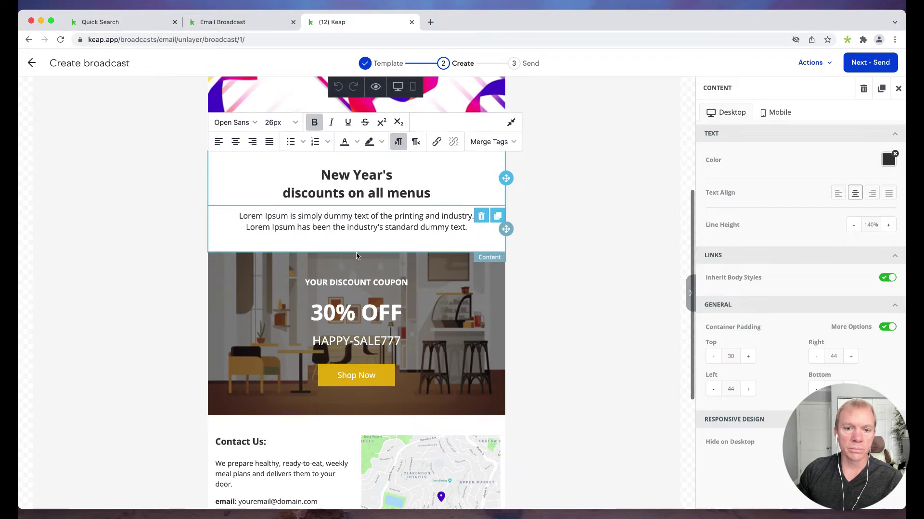
pyautogui.click(361, 239)
pyautogui.scroll(-5, 352, 365)
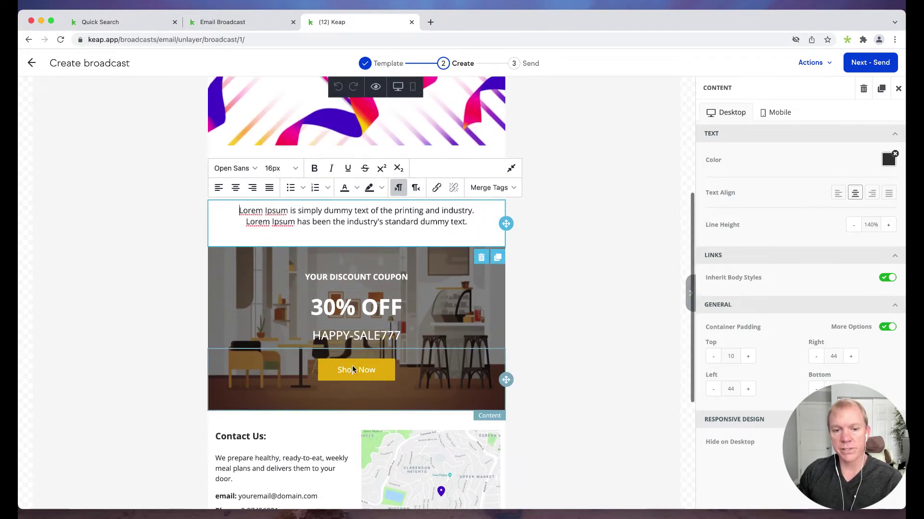
pyautogui.click(364, 206)
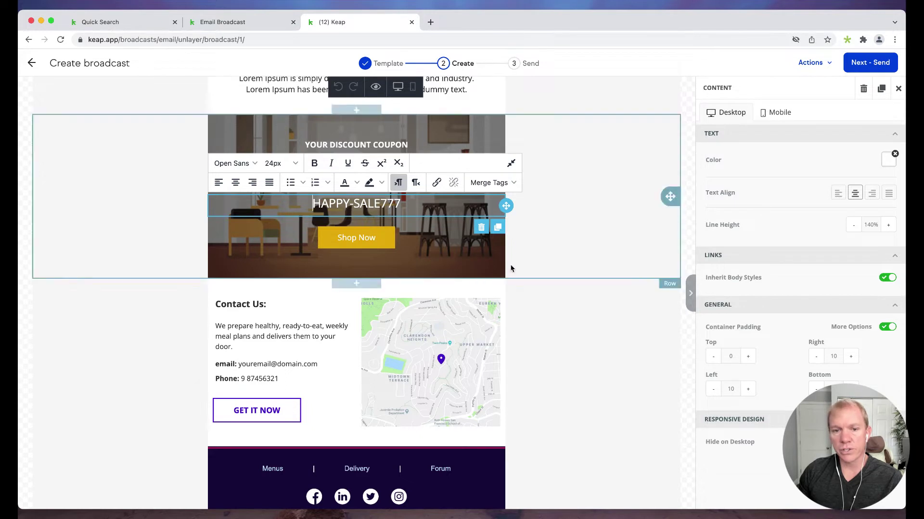
pyautogui.doubleClick(339, 204)
pyautogui.tripleClick(339, 204)
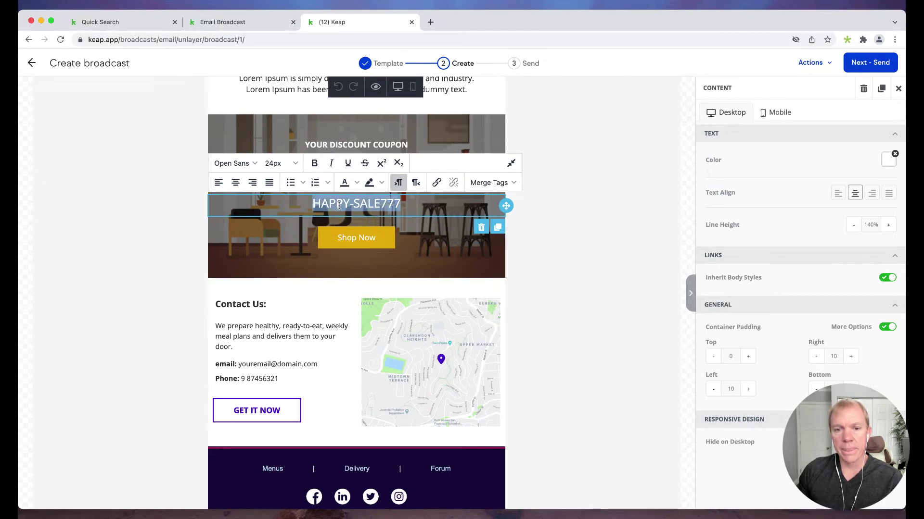
pyautogui.click(344, 302)
pyautogui.click(409, 320)
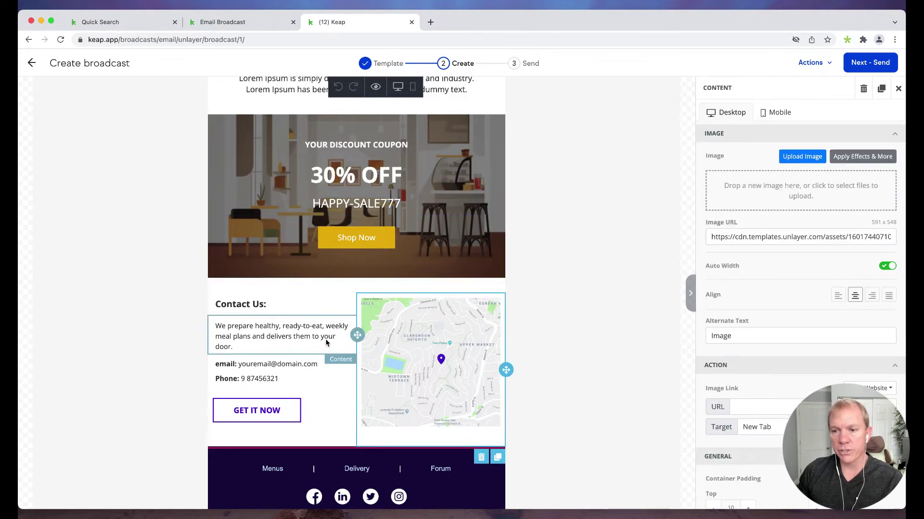
pyautogui.scroll(-4, 325, 336)
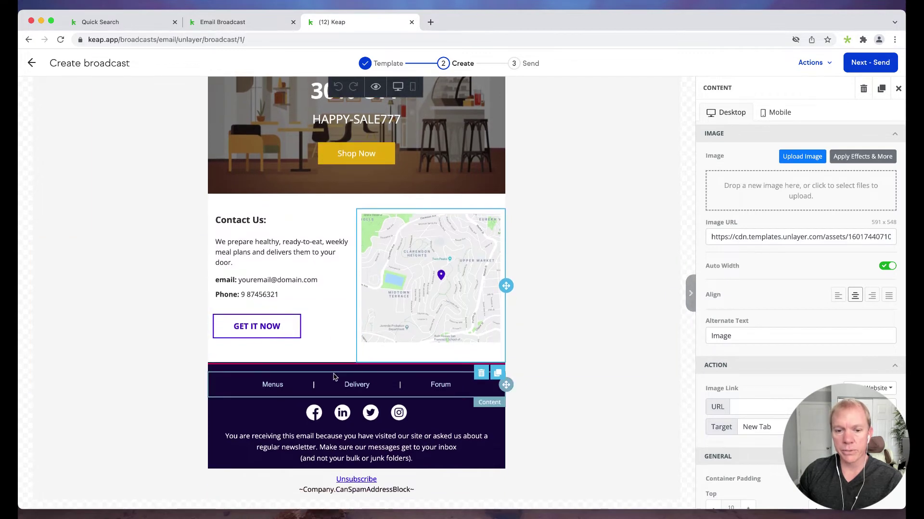
pyautogui.scroll(10, 334, 377)
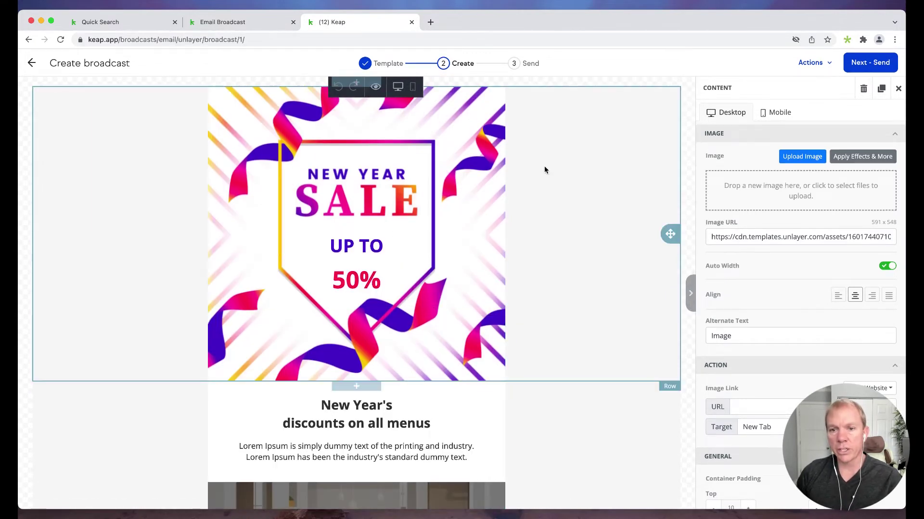
pyautogui.scroll(-3, 414, 332)
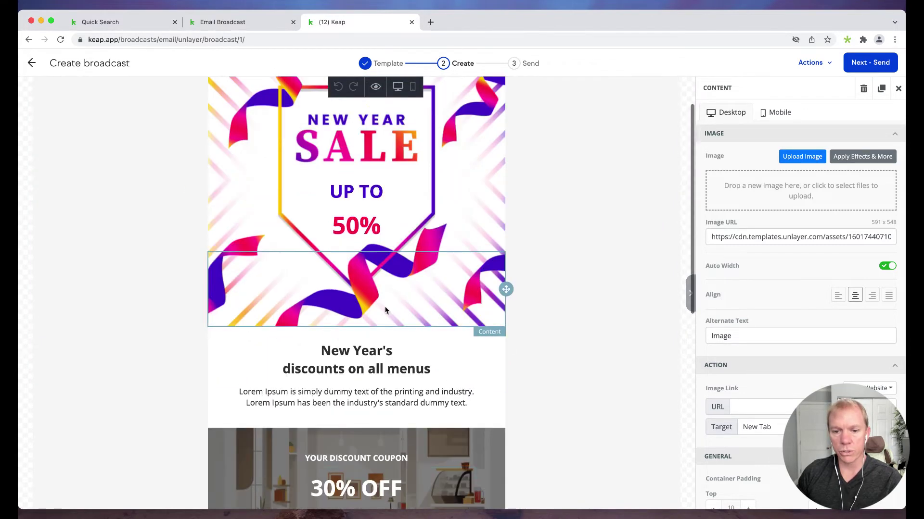
pyautogui.scroll(5, 385, 310)
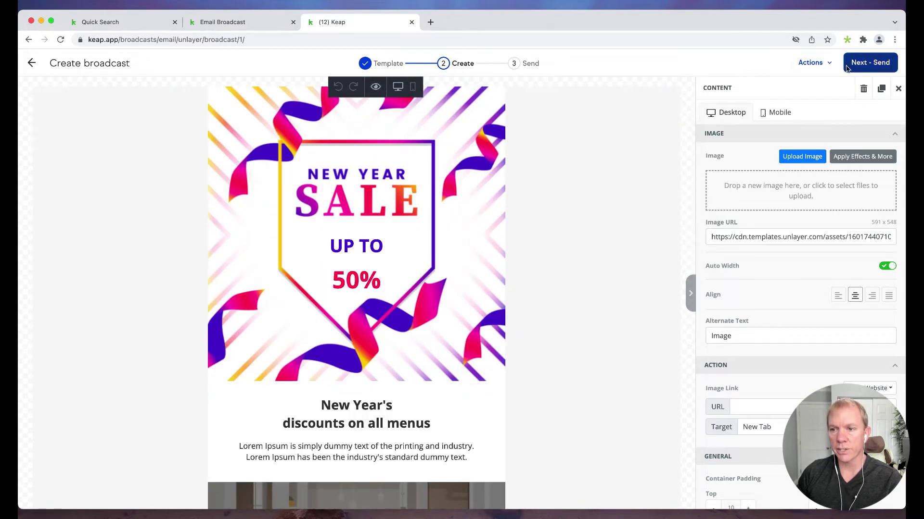
pyautogui.click(813, 62)
pyautogui.click(764, 63)
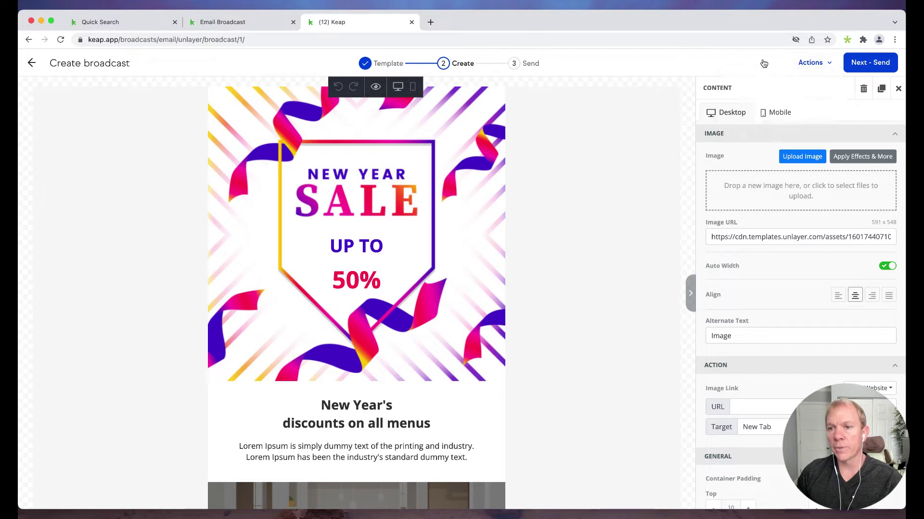
# Go to the Send step and set From to a specific user instead of The contact's owner.
pyautogui.click(874, 63)
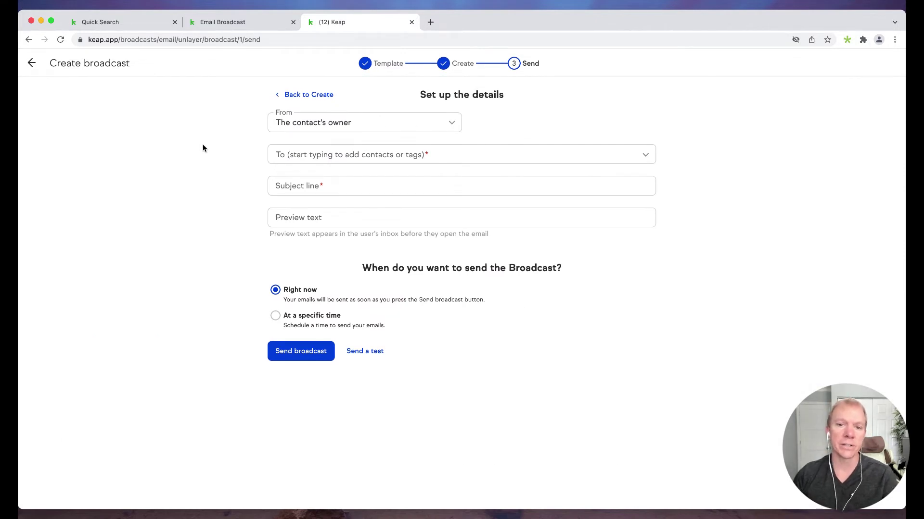
pyautogui.click(328, 124)
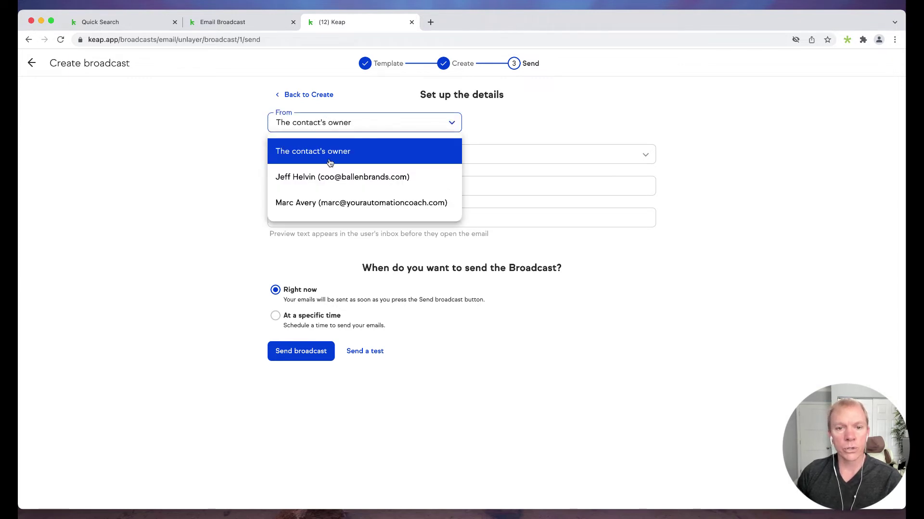
pyautogui.click(332, 178)
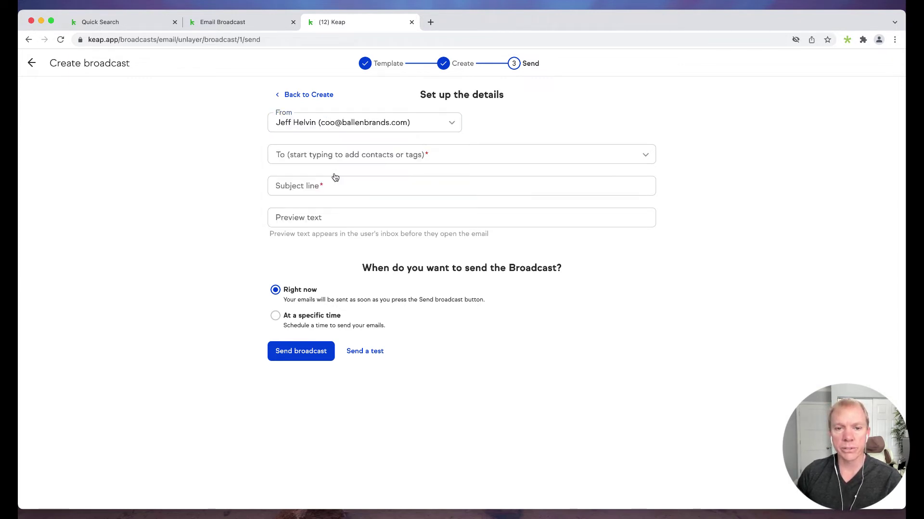
pyautogui.click(313, 124)
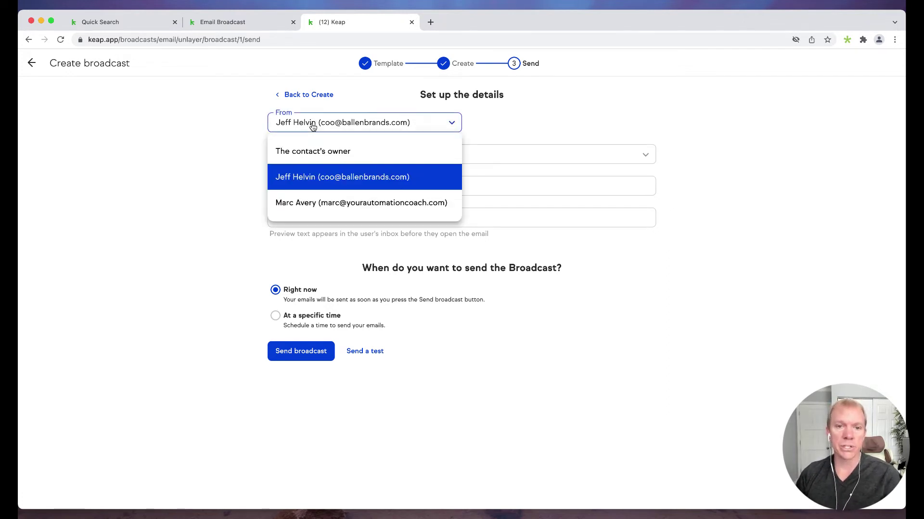
pyautogui.click(324, 178)
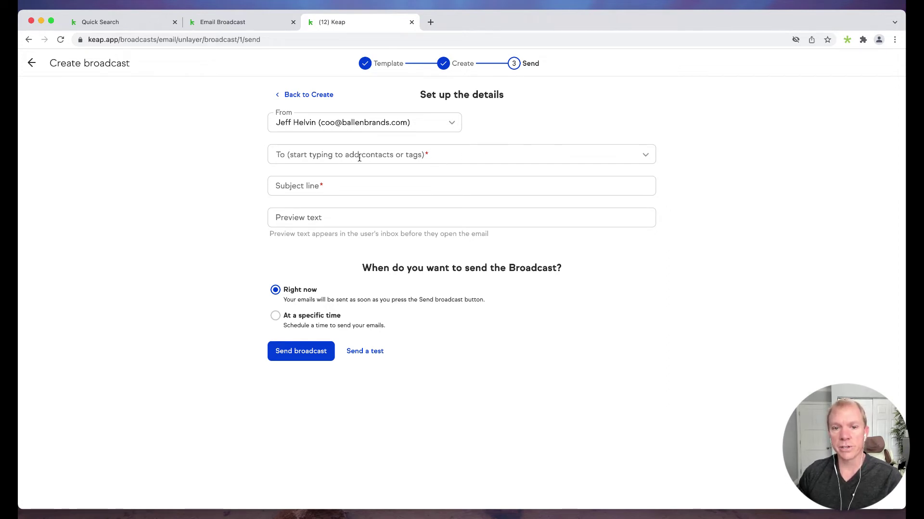
# Browse the To field's lists and tags, opening and closing Add new contact without saving.
pyautogui.click(446, 158)
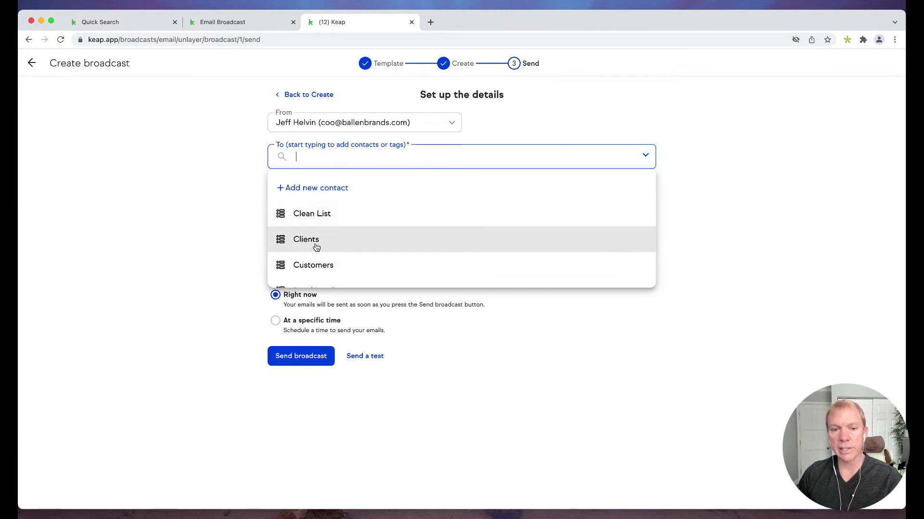
pyautogui.scroll(-1, 341, 254)
pyautogui.scroll(-3, 341, 254)
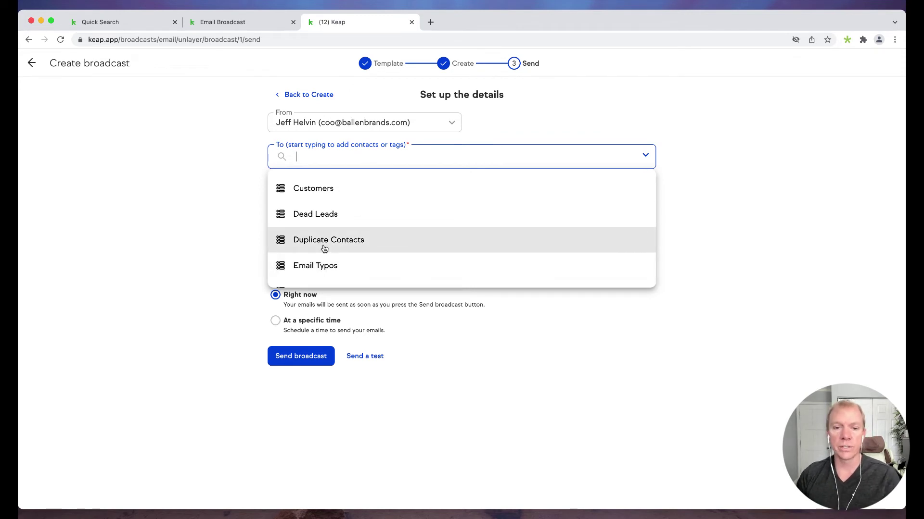
pyautogui.scroll(-6, 324, 249)
pyautogui.scroll(9, 325, 249)
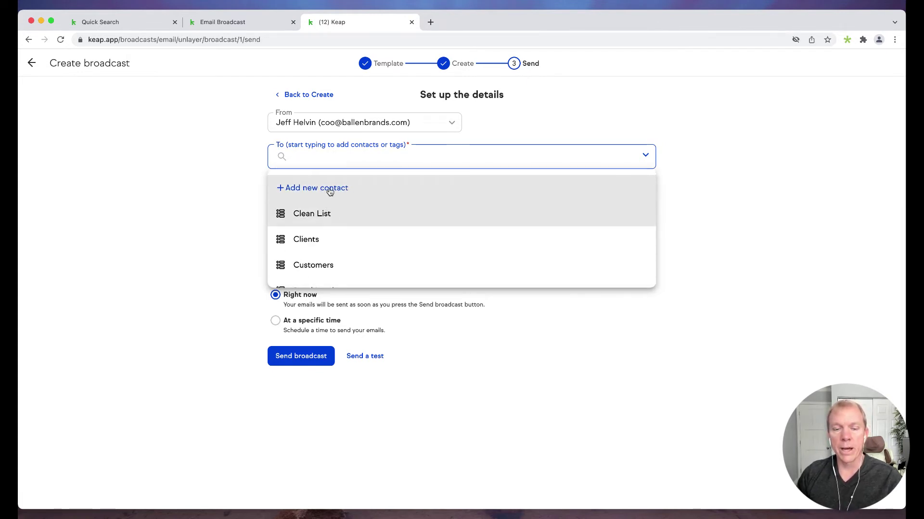
pyautogui.click(320, 188)
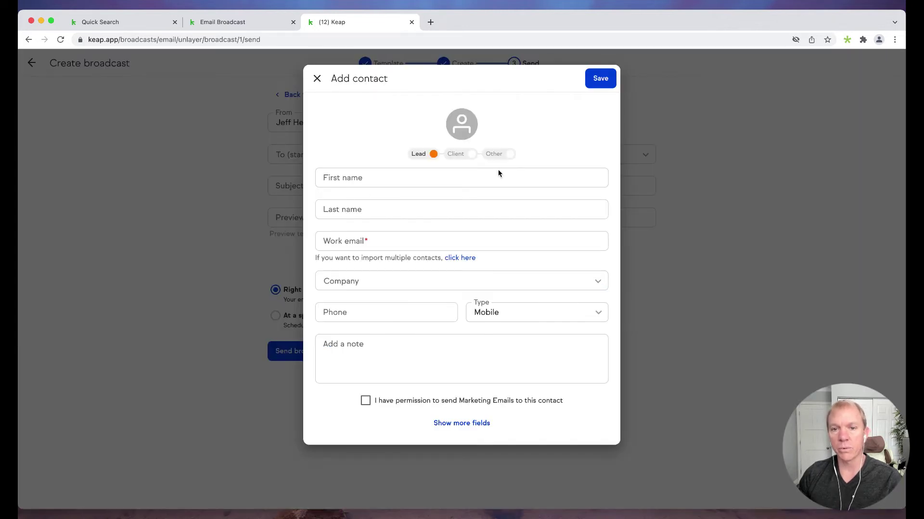
pyautogui.click(317, 80)
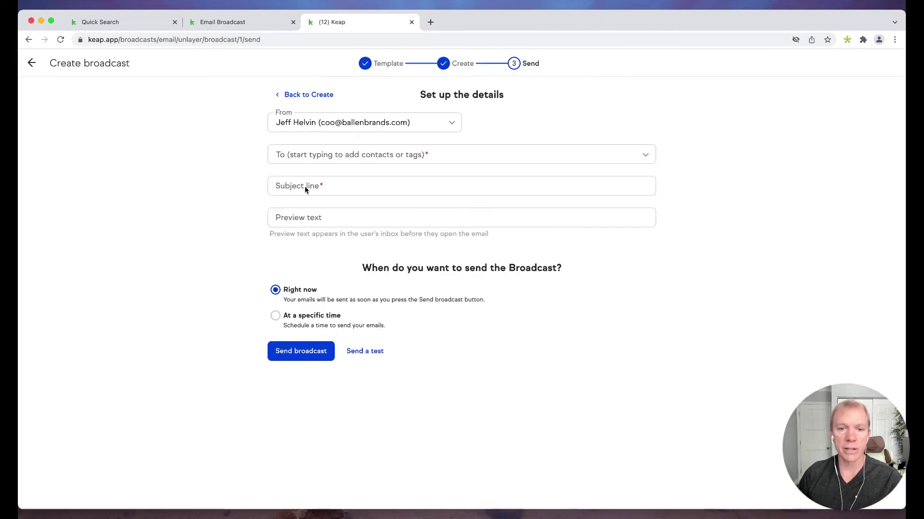
pyautogui.click(322, 159)
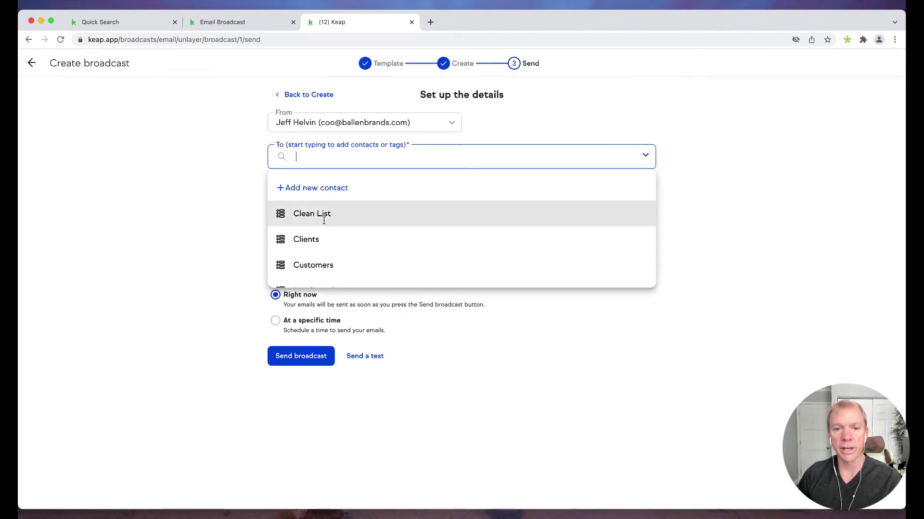
# Search 'new' in the To field and add the New Customer and New Lead tags.
pyautogui.scroll(-3, 325, 224)
pyautogui.scroll(-1, 322, 221)
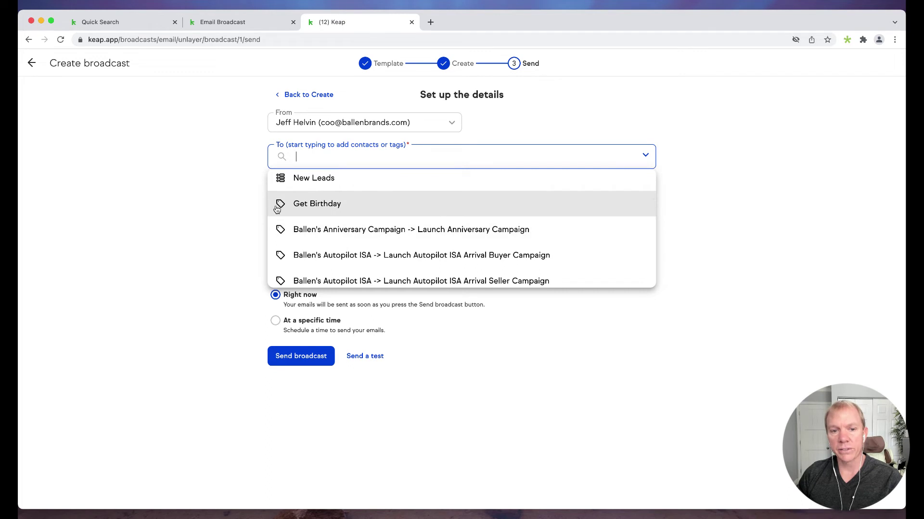
pyautogui.scroll(-2, 281, 226)
pyautogui.scroll(5, 313, 207)
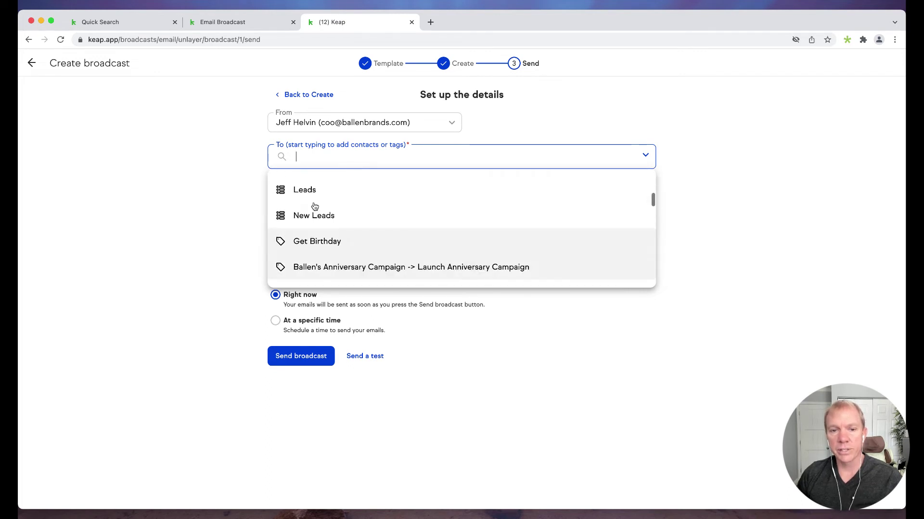
pyautogui.write('new')
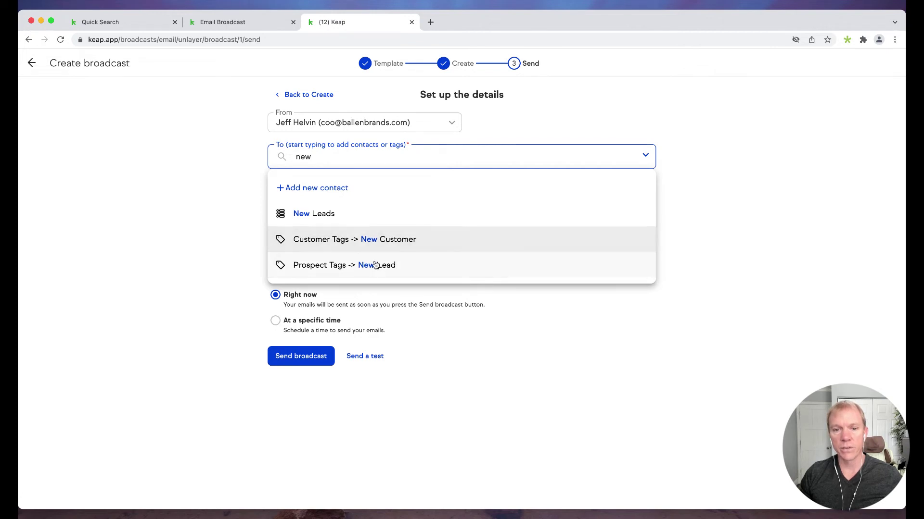
pyautogui.click(313, 242)
pyautogui.click(373, 249)
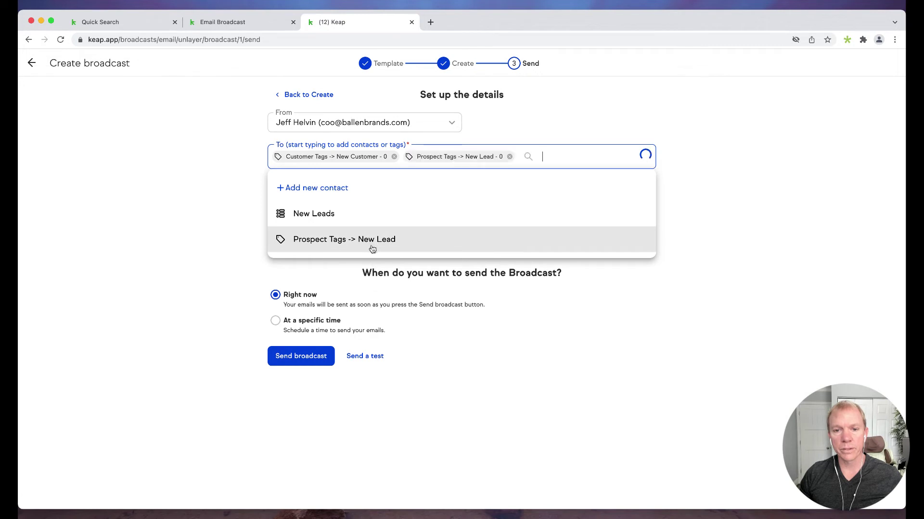
# Add the Clean List, Customers, Leads and New Leads lists as recipients.
pyautogui.click(509, 156)
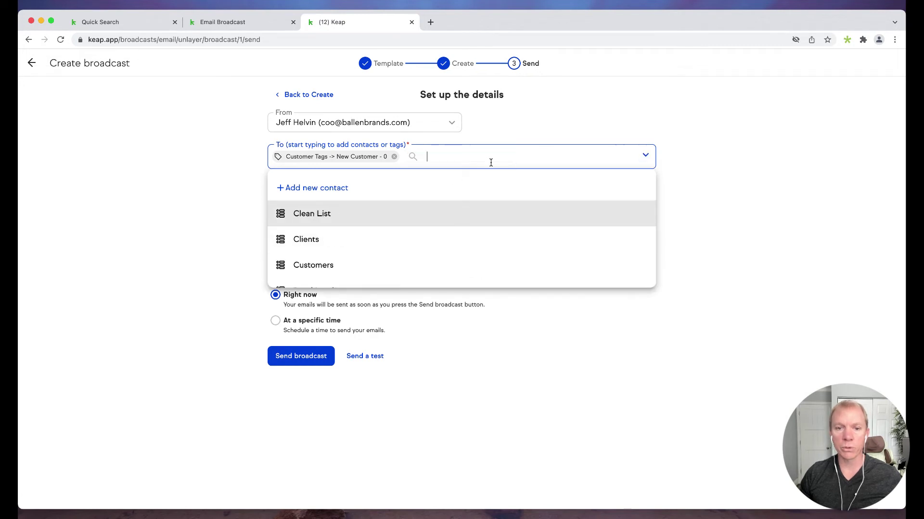
pyautogui.click(313, 219)
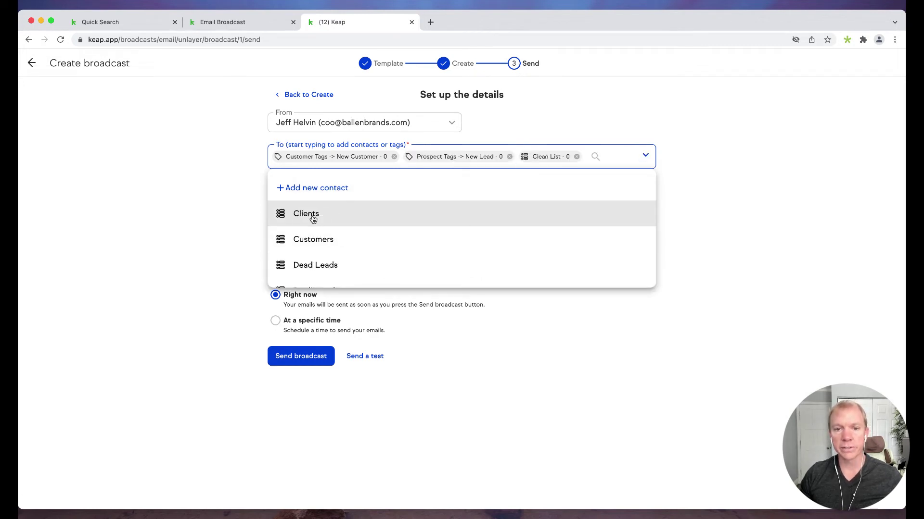
pyautogui.click(324, 249)
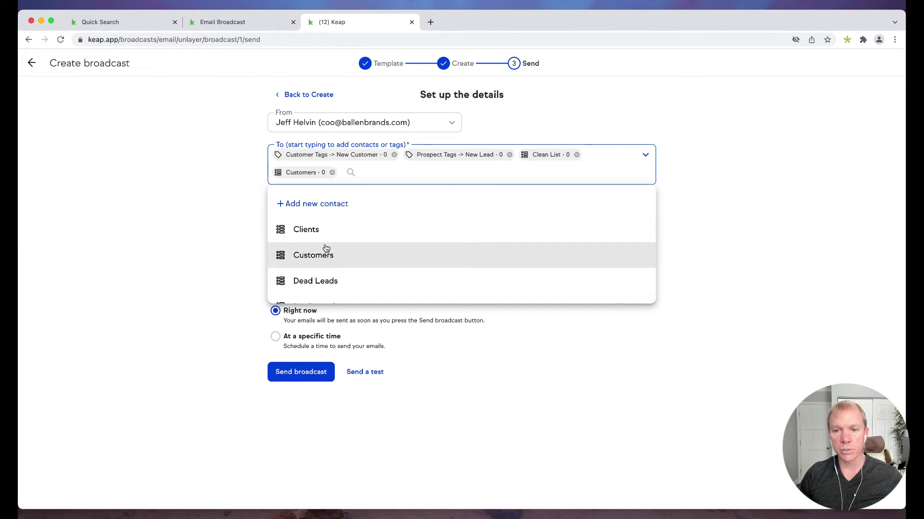
pyautogui.scroll(-1, 324, 244)
pyautogui.scroll(-1, 321, 256)
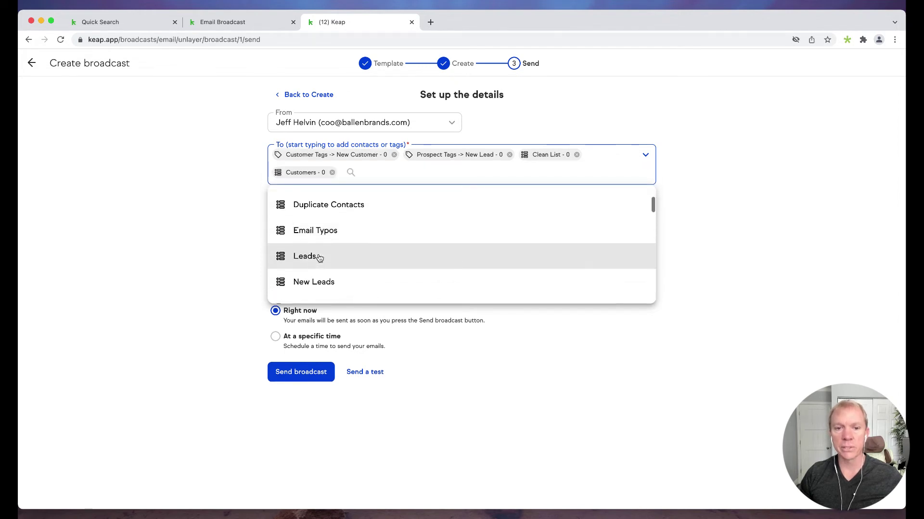
pyautogui.click(315, 256)
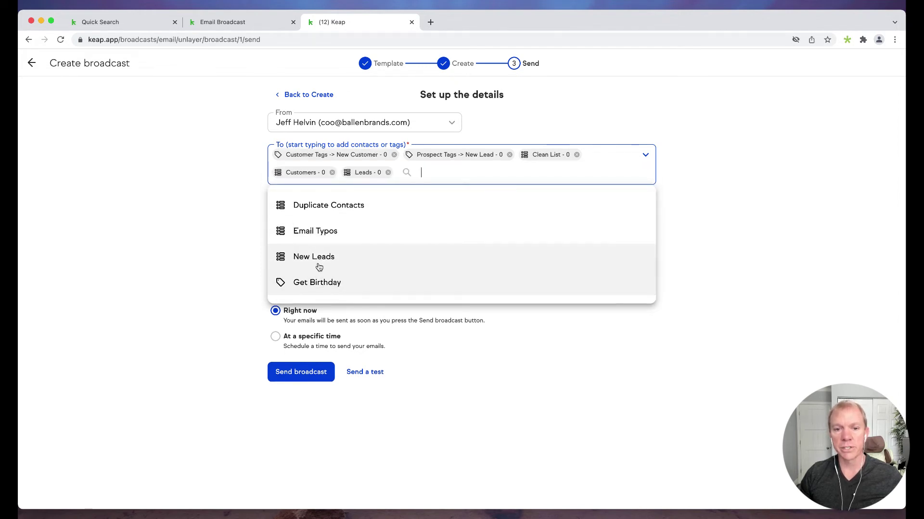
pyautogui.click(316, 263)
pyautogui.click(223, 208)
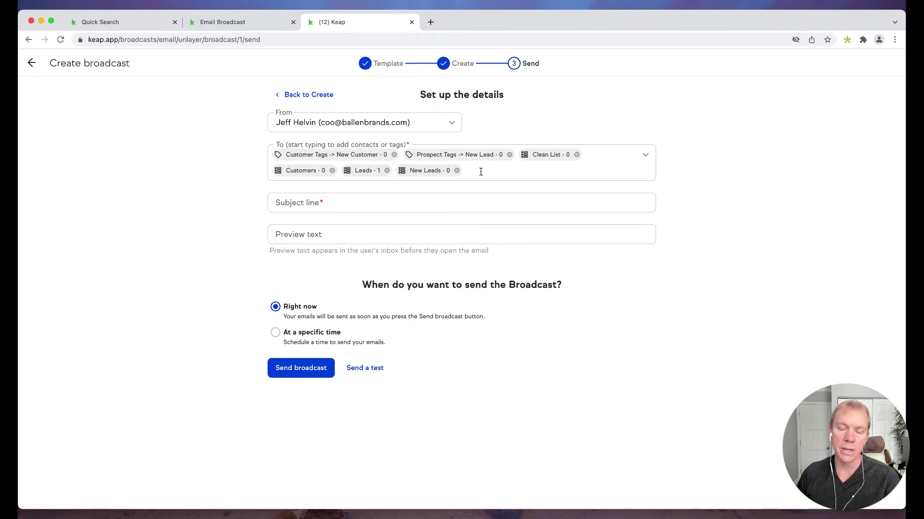
pyautogui.click(399, 208)
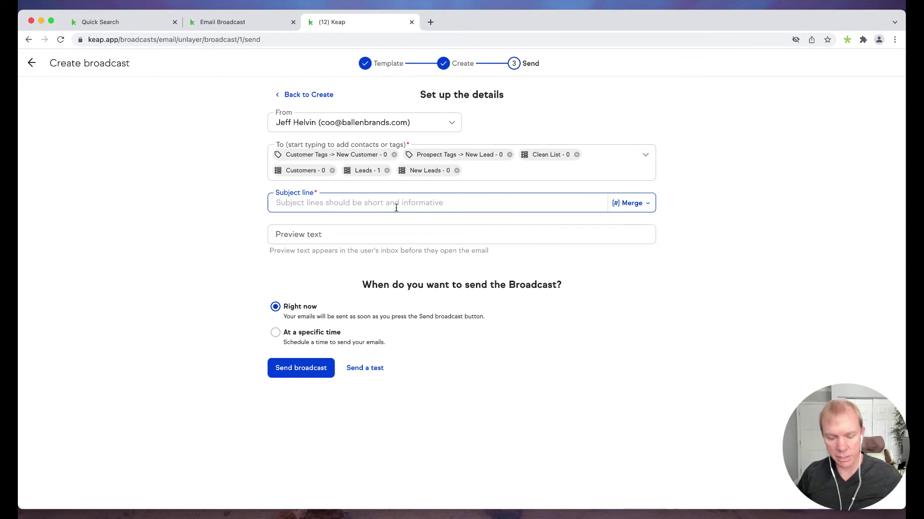
# Set the subject to 'Nice to meet you,' followed by the Contact > First Name merge field.
pyautogui.write('Can you')
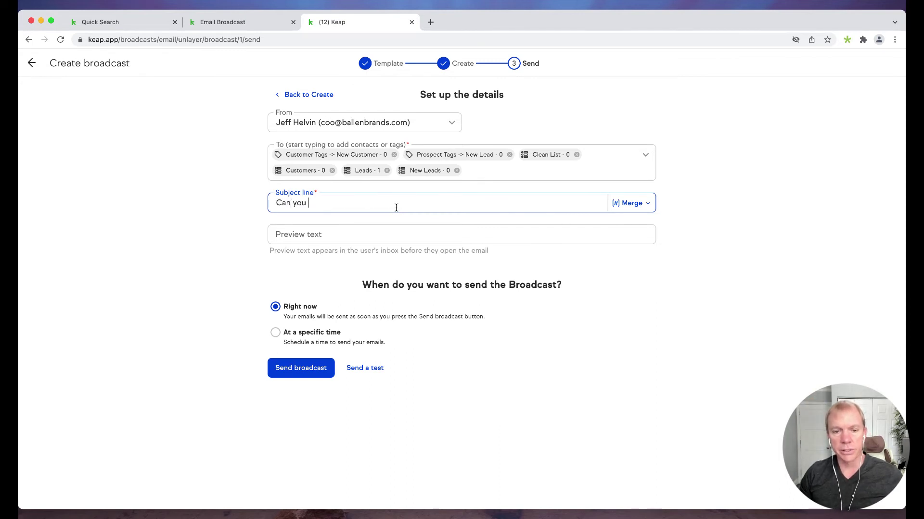
pyautogui.press('super+a')
pyautogui.write('Nice to')
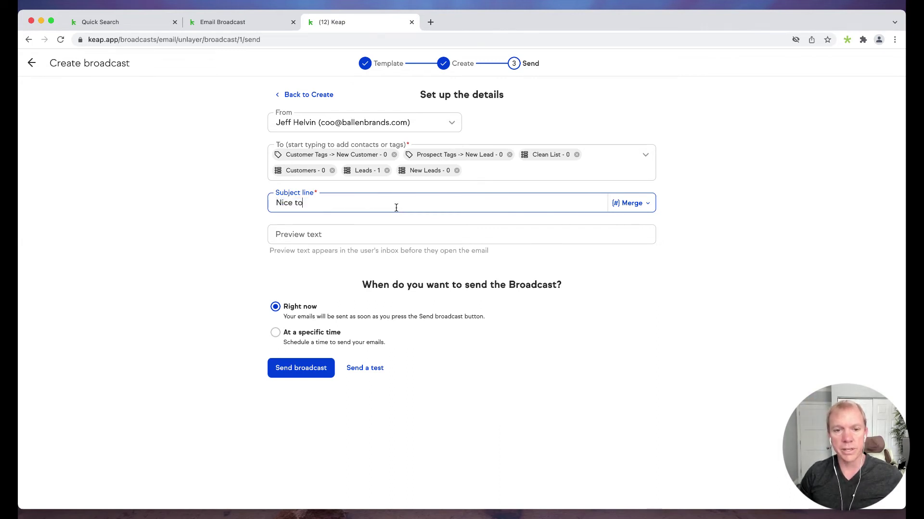
pyautogui.write(' meet you,')
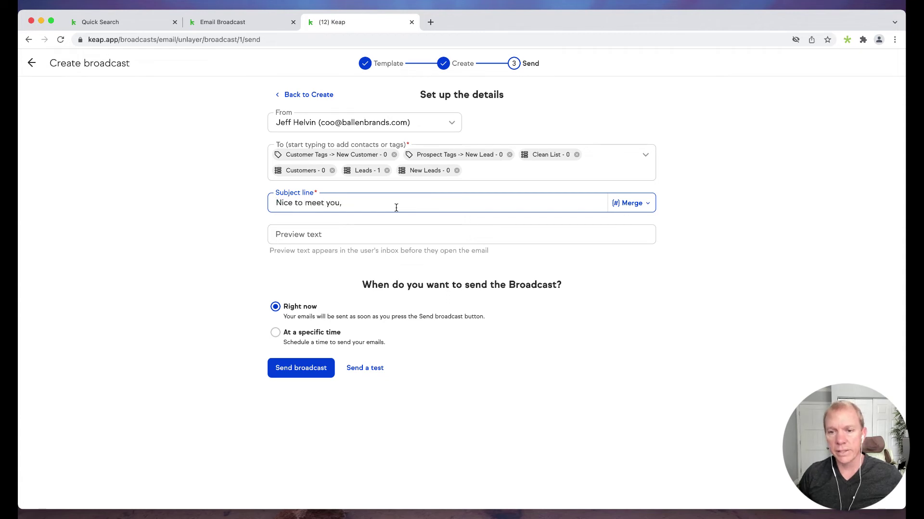
pyautogui.click(629, 203)
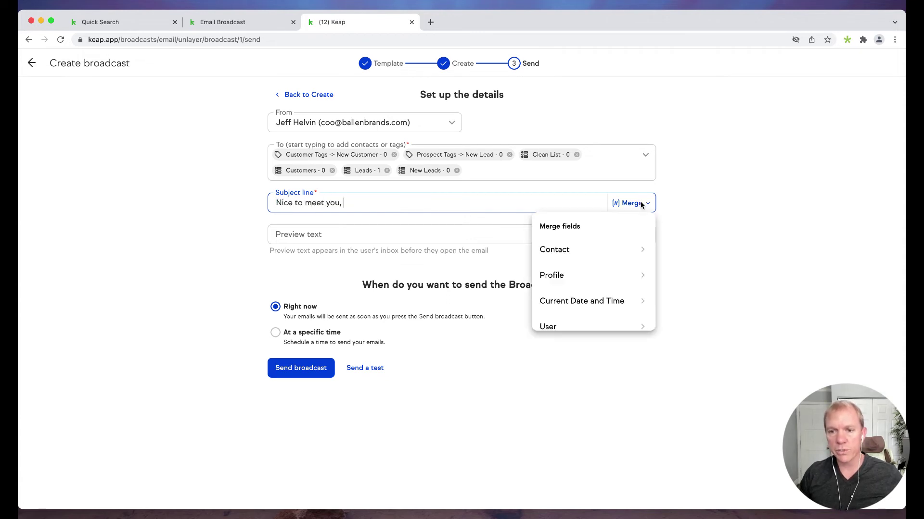
pyautogui.click(568, 254)
pyautogui.click(574, 255)
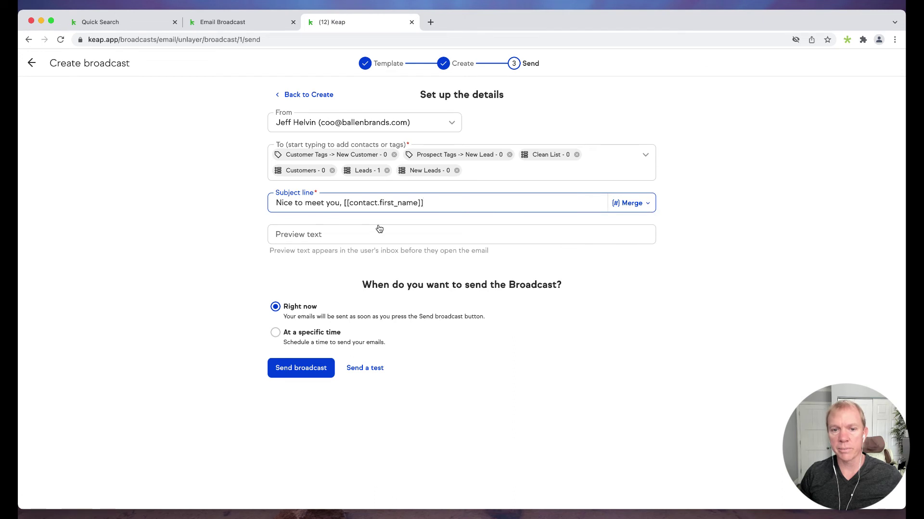
# Browse the Current date/time and Profile merge field categories, then close the merge list.
pyautogui.click(645, 206)
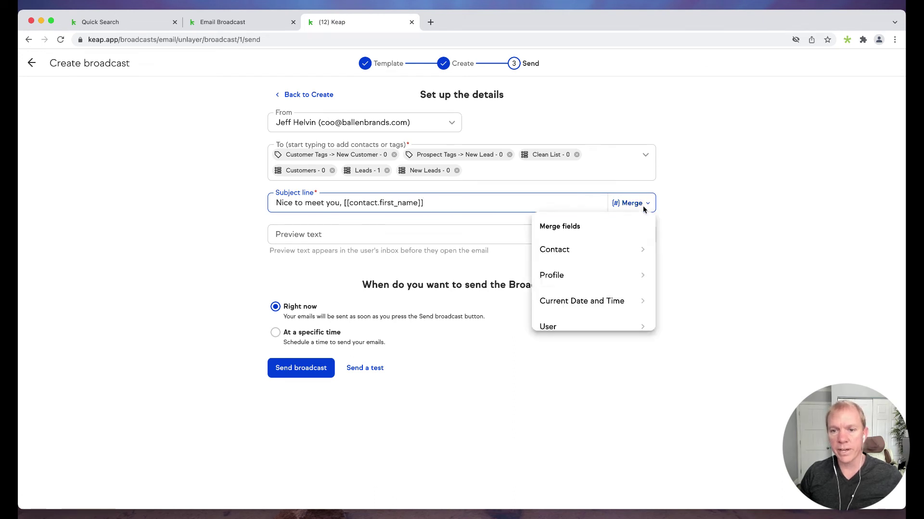
pyautogui.click(568, 292)
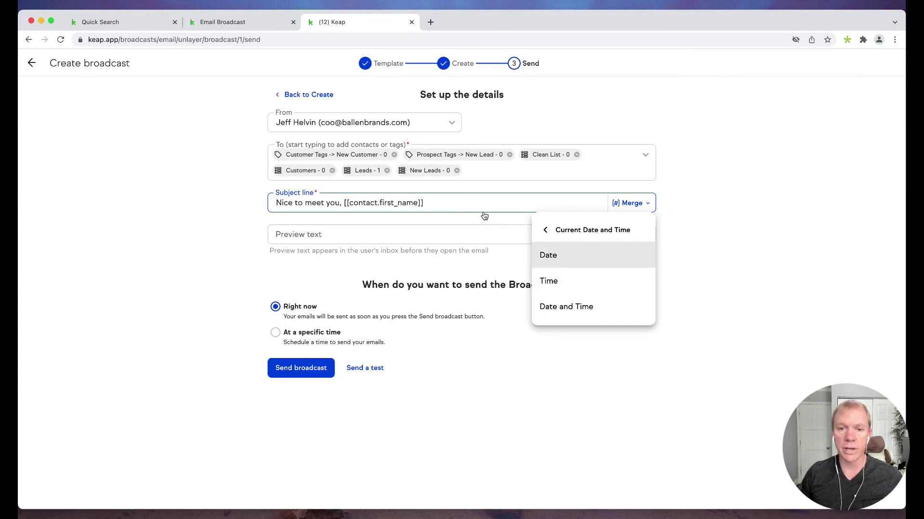
pyautogui.click(614, 231)
pyautogui.scroll(-1, 582, 303)
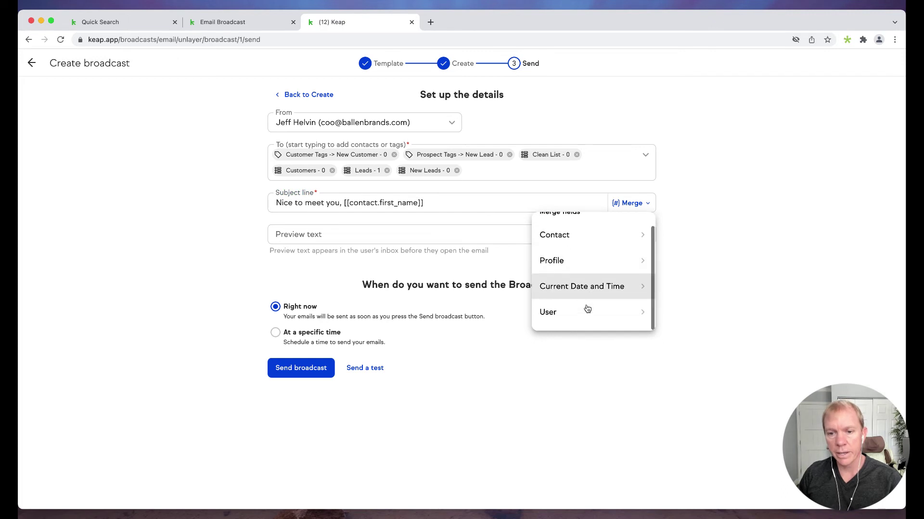
pyautogui.click(569, 262)
pyautogui.click(551, 220)
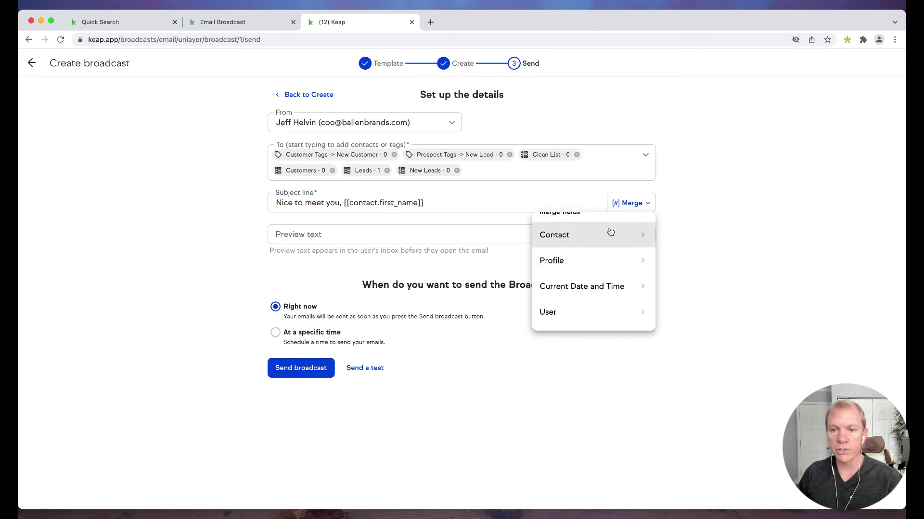
pyautogui.click(709, 241)
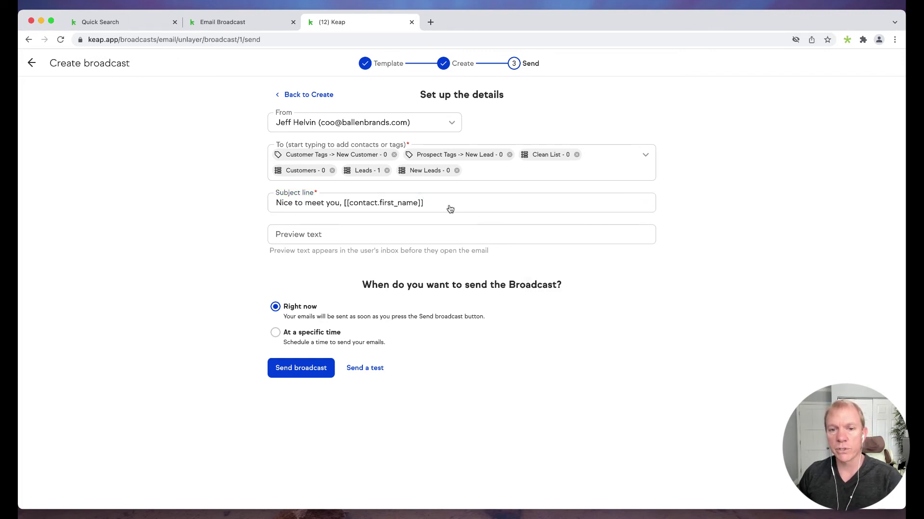
pyautogui.click(383, 235)
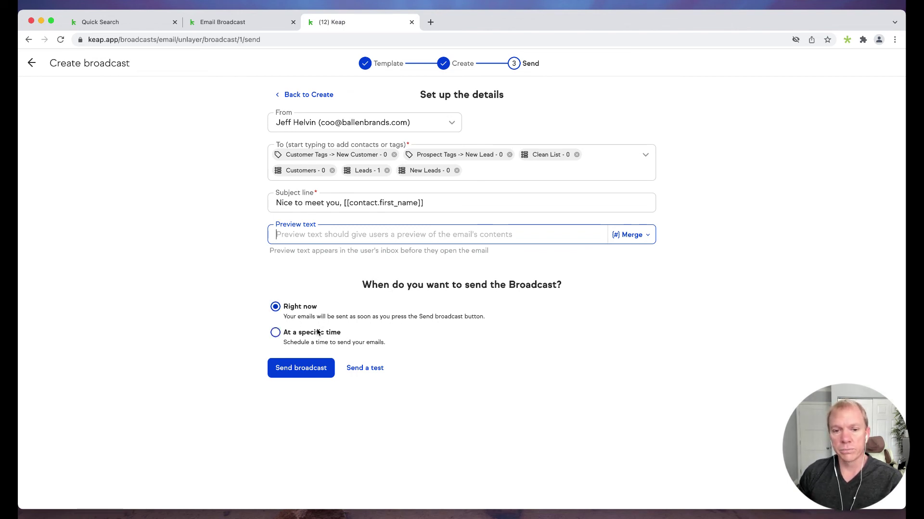
pyautogui.click(277, 334)
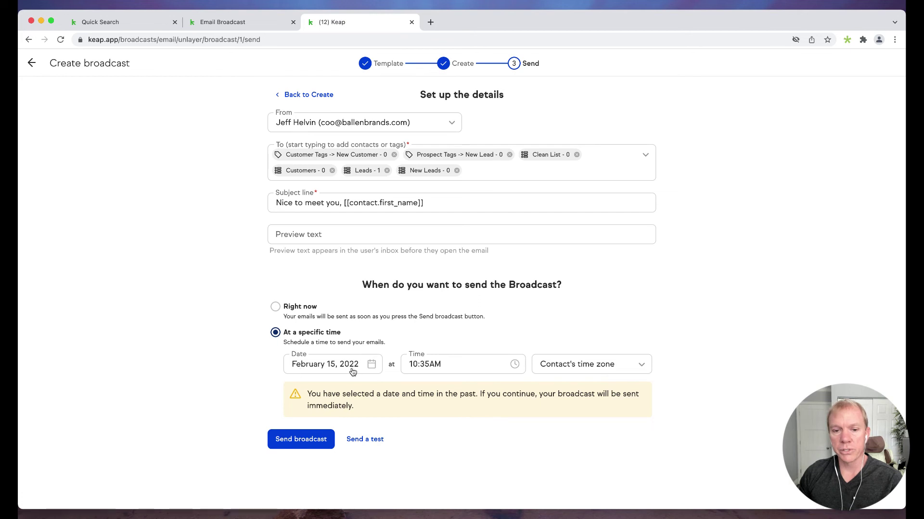
# Schedule sending for February 15, 2022 at 10:45AM in Contact's time zone.
pyautogui.click(482, 370)
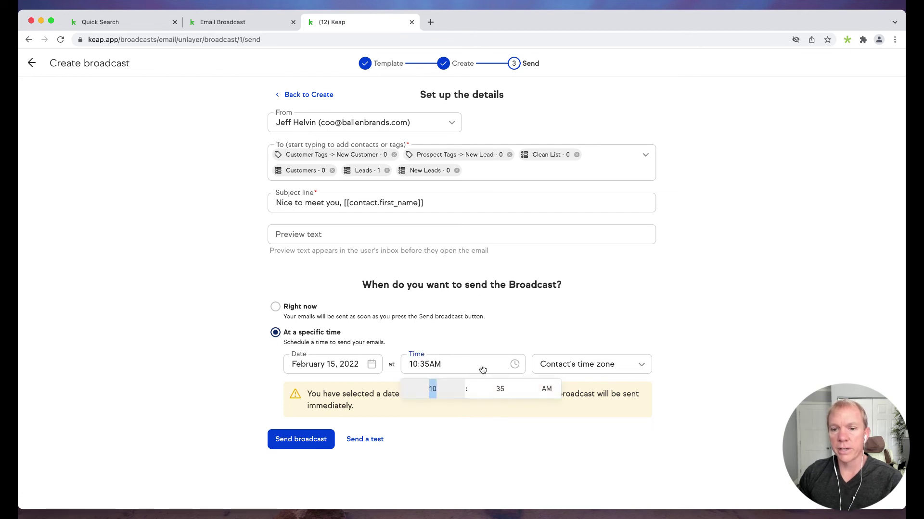
pyautogui.click(529, 386)
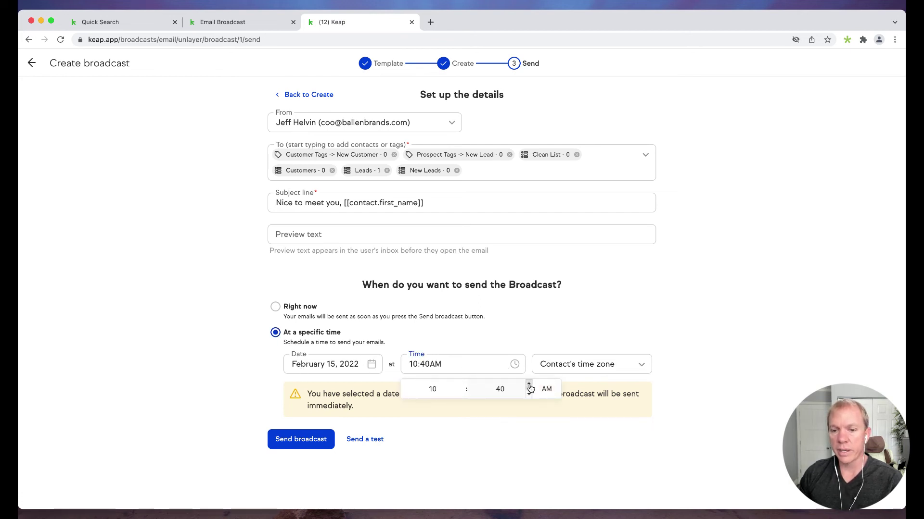
pyautogui.click(530, 387)
pyautogui.click(553, 313)
pyautogui.click(554, 312)
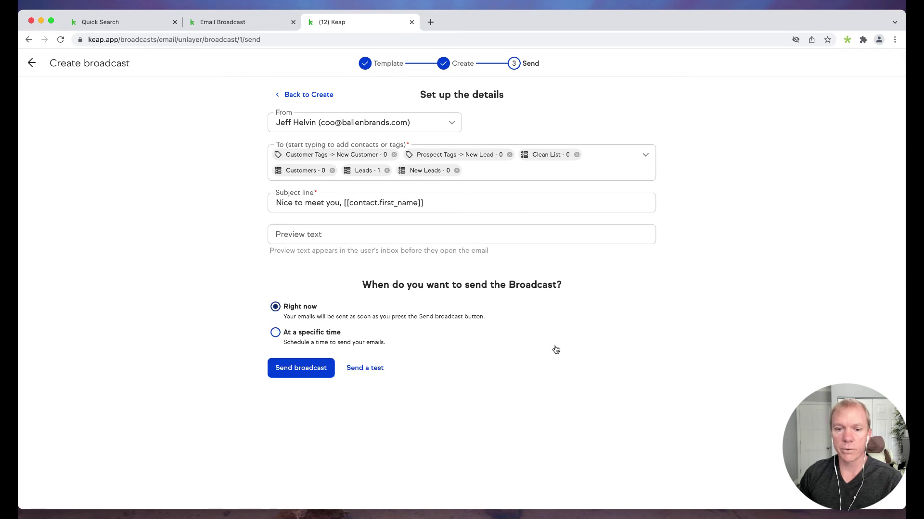
pyautogui.click(308, 342)
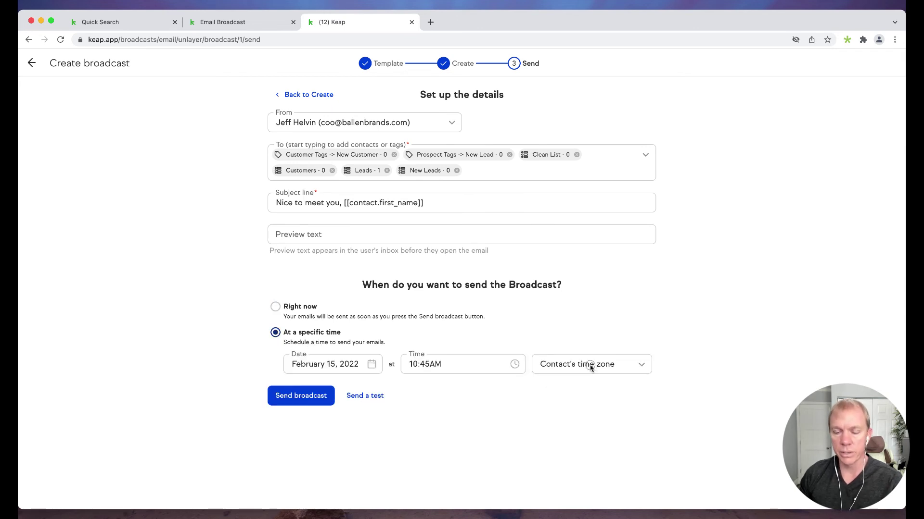
pyautogui.click(592, 364)
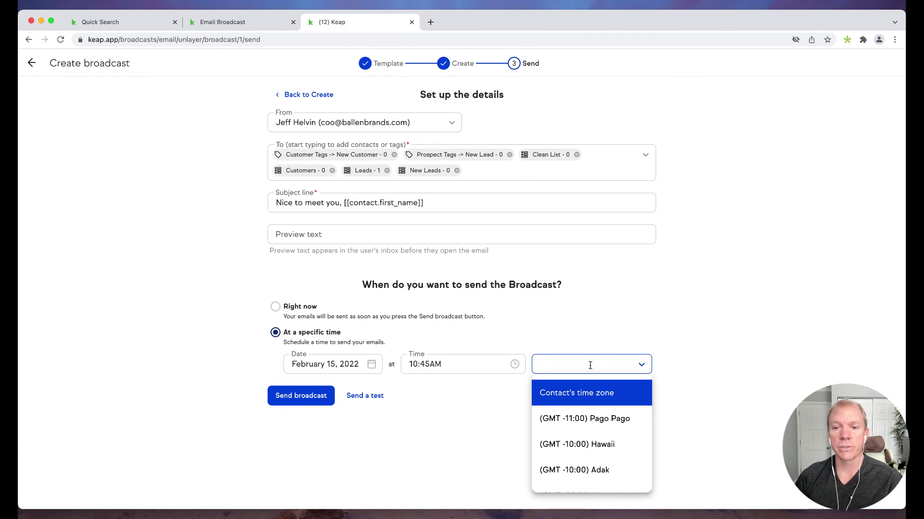
pyautogui.click(176, 323)
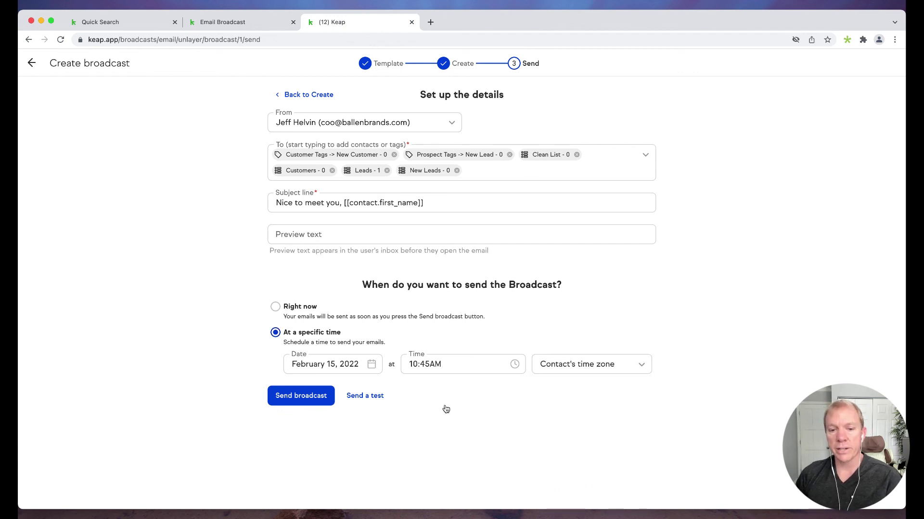
pyautogui.click(369, 402)
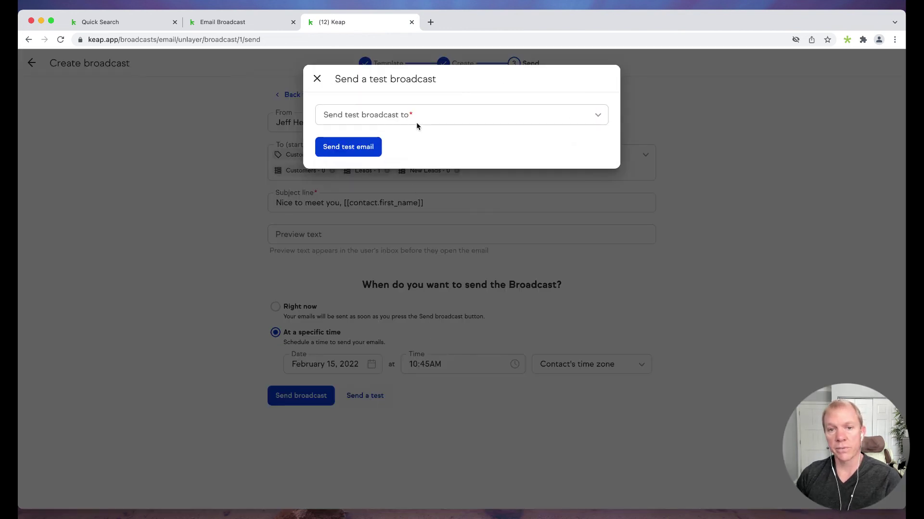
pyautogui.click(417, 119)
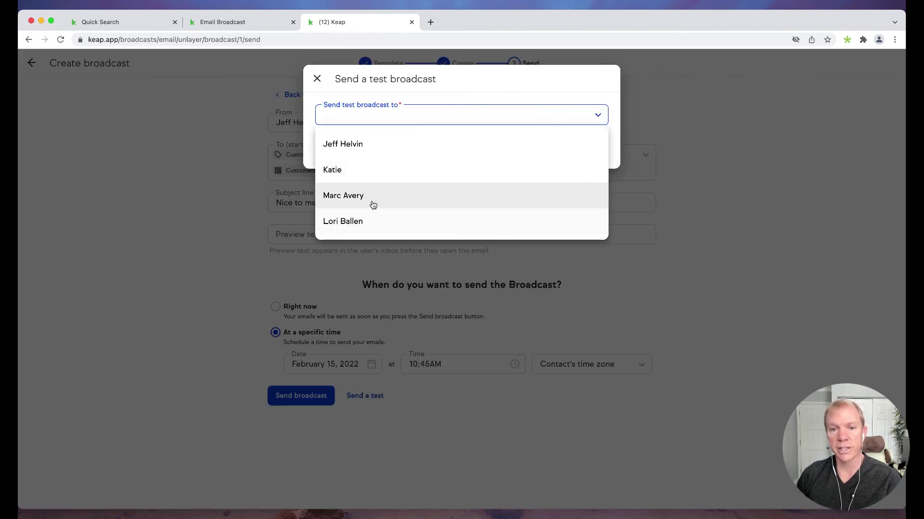
pyautogui.click(317, 78)
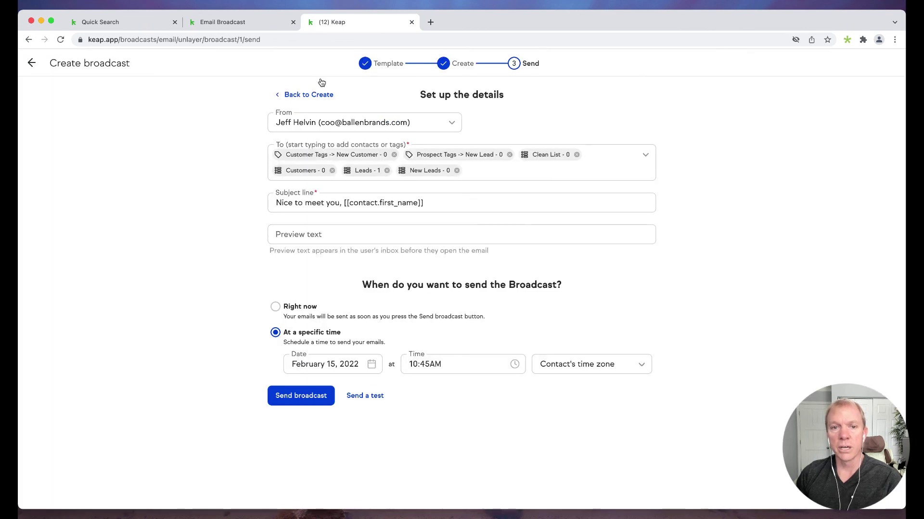